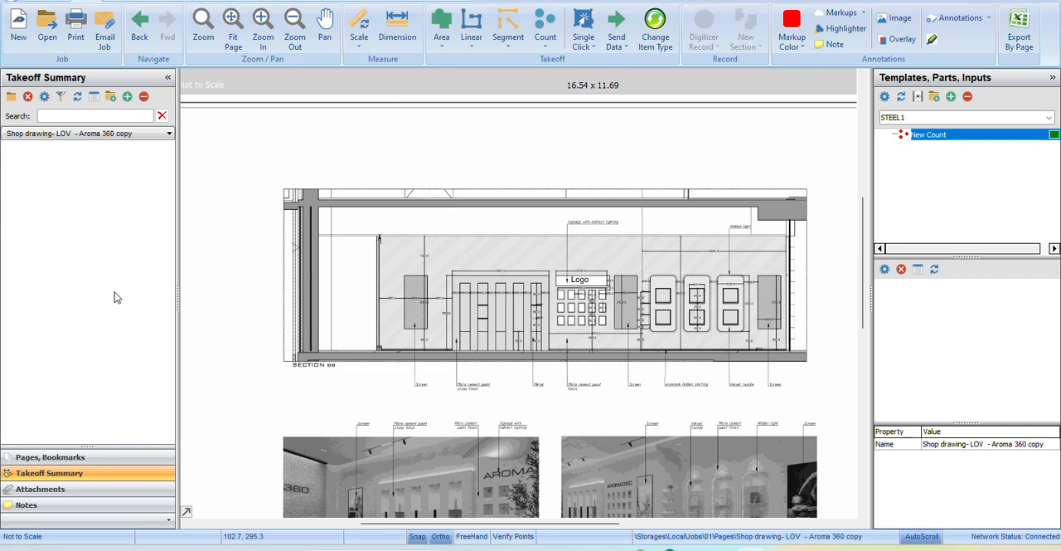
Look through the shop drawing pages, from the as-built layout to the facade elevation and Section CC.
click(50, 456)
click(63, 215)
scroll(63, 218, up, 1)
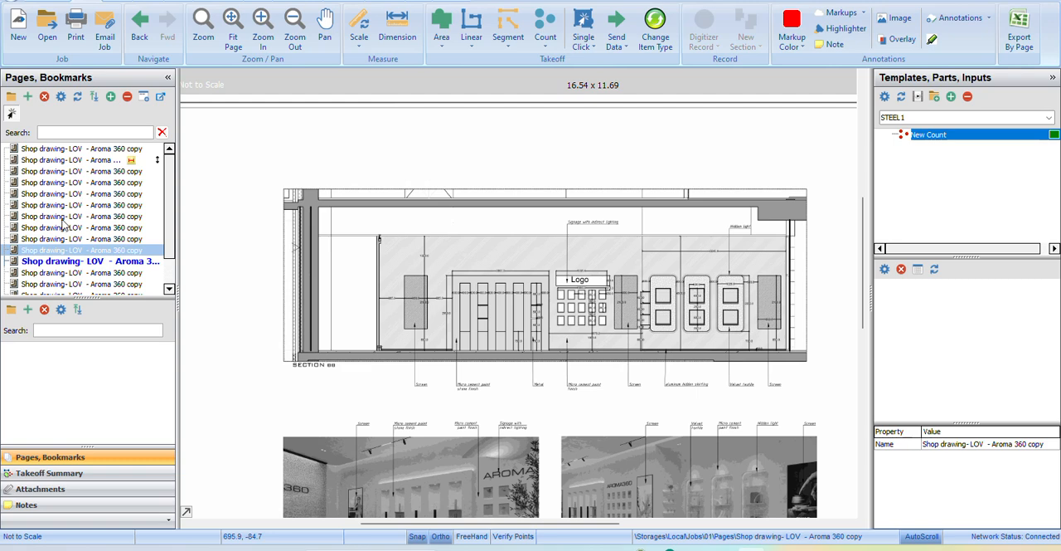
click(70, 149)
click(78, 171)
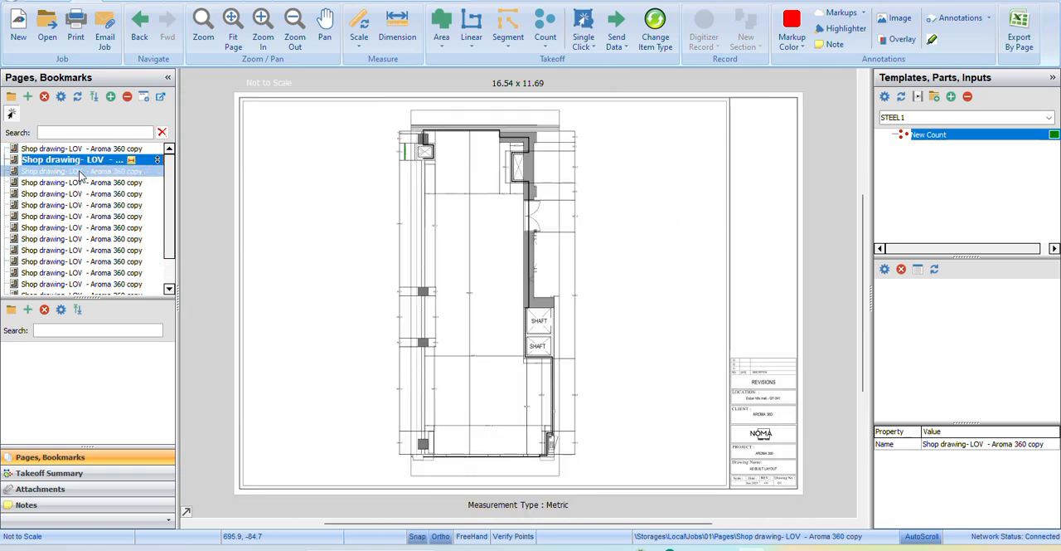
click(78, 182)
click(77, 216)
click(76, 239)
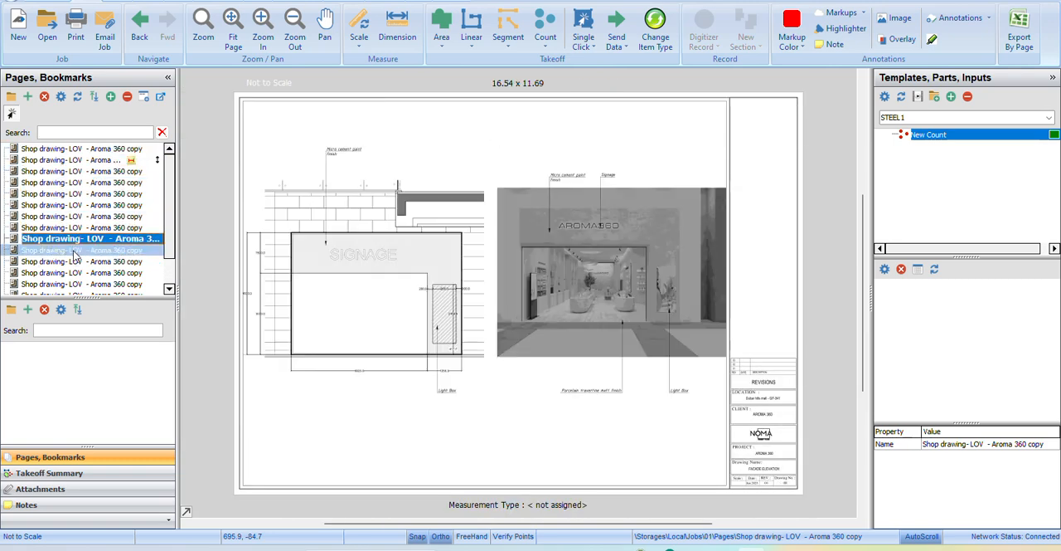
click(76, 261)
click(75, 272)
scroll(70, 259, down, 1)
scroll(79, 247, up, 1)
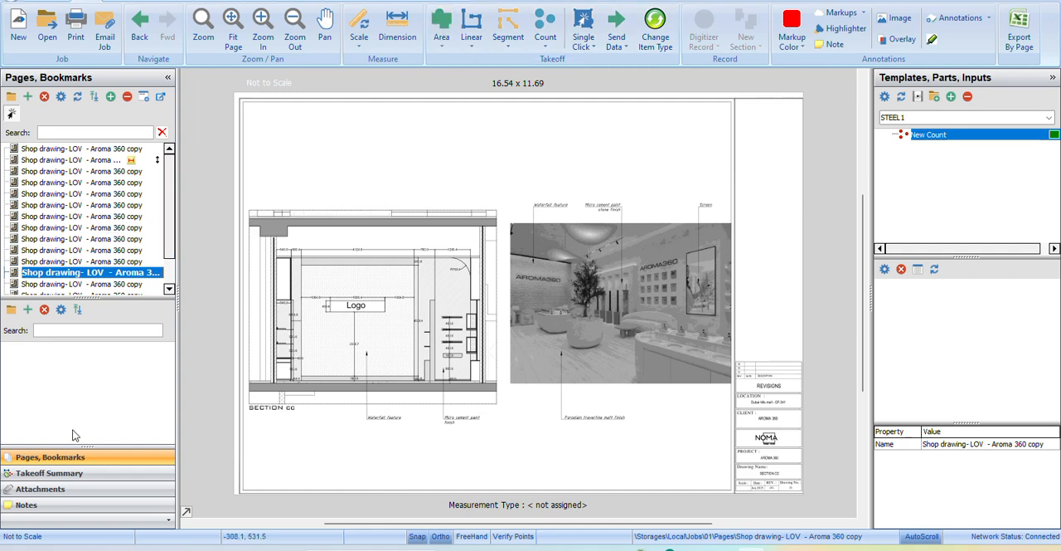
Create a new takeoff folder named "flooring" in the takeoff summary.
click(52, 472)
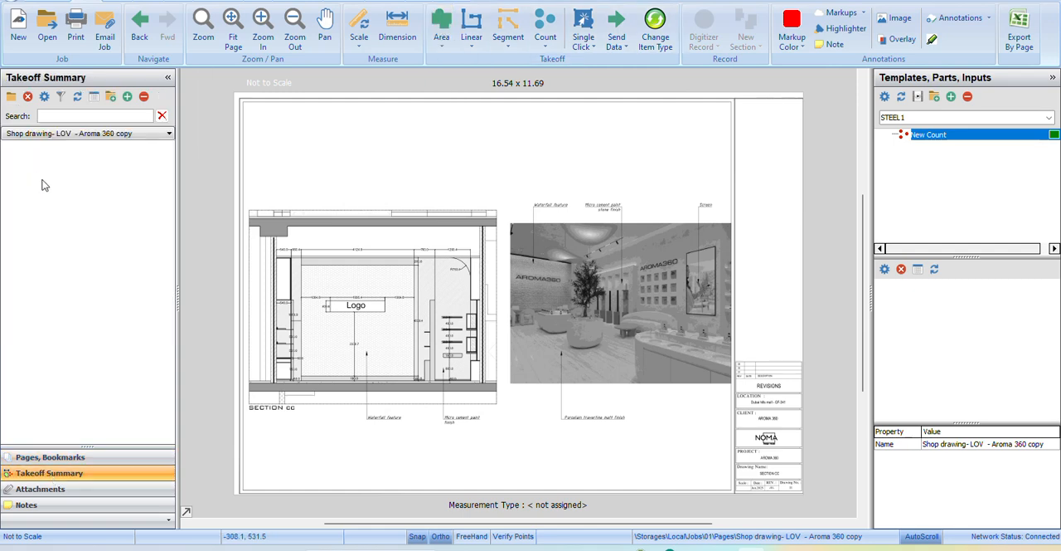
click(12, 97)
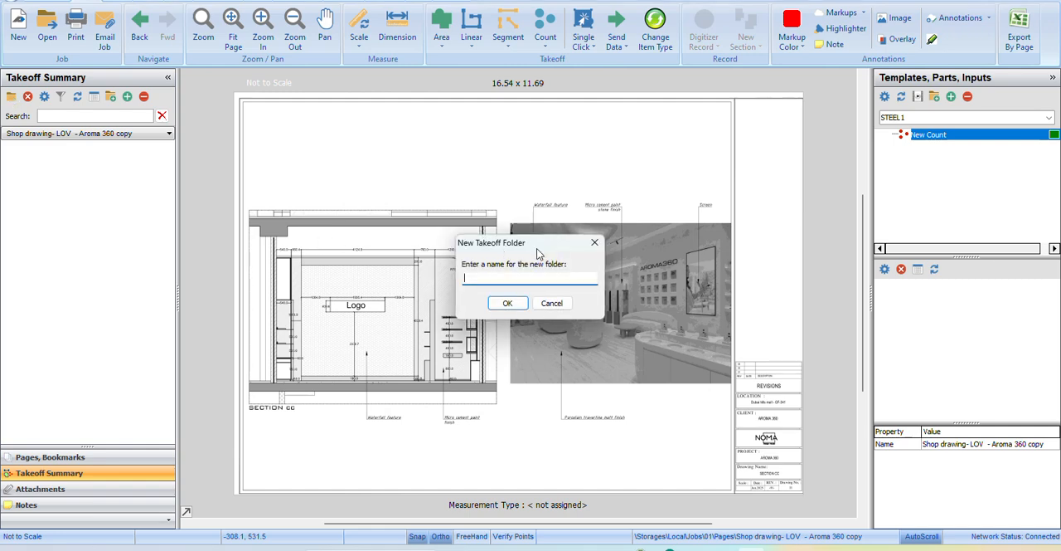
drag(524, 251, 645, 232)
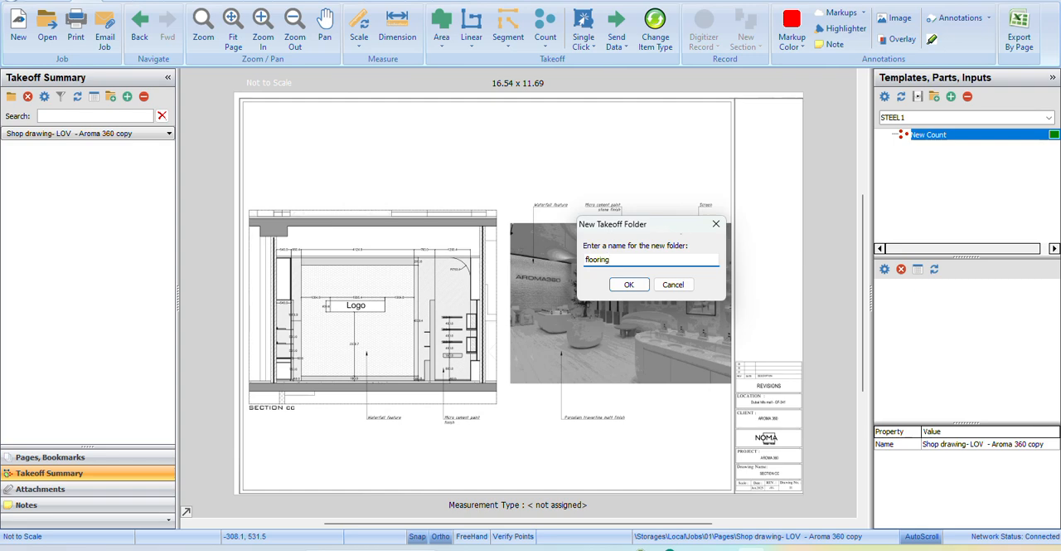
drag(625, 229, 622, 218)
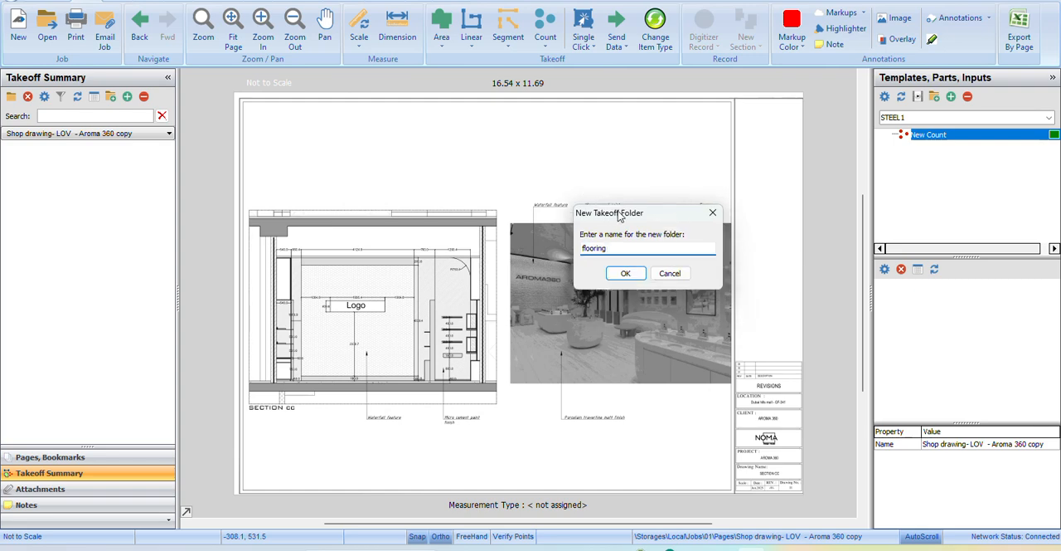
click(623, 273)
click(47, 151)
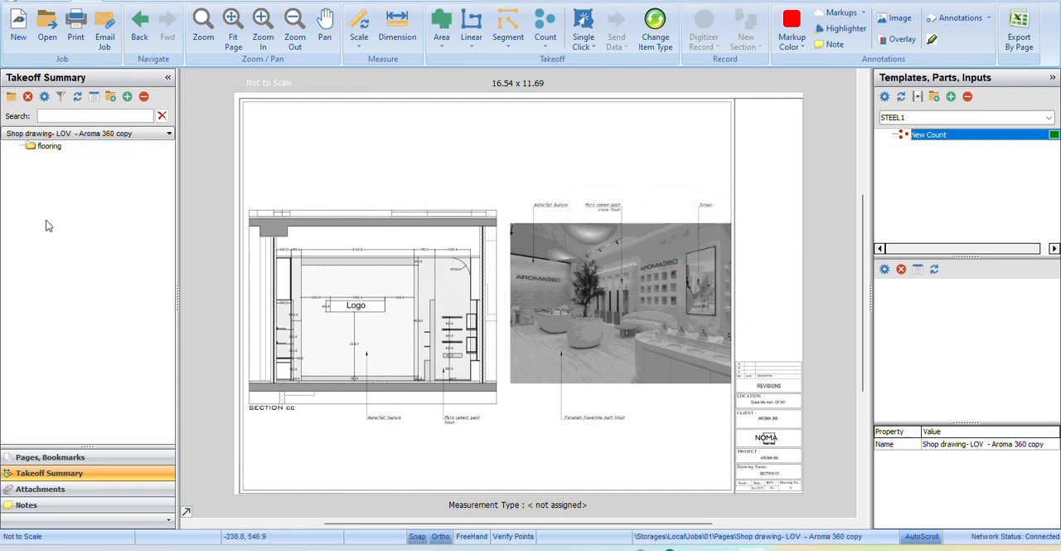
Add another takeoff folder named "wall unit" to the takeoff summary.
click(11, 96)
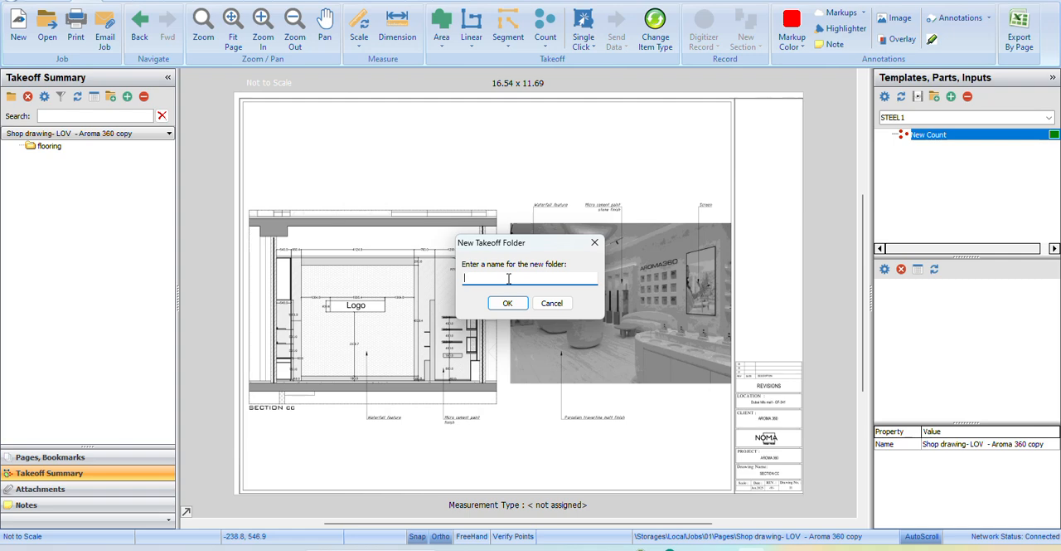
text(wall unit)
click(507, 304)
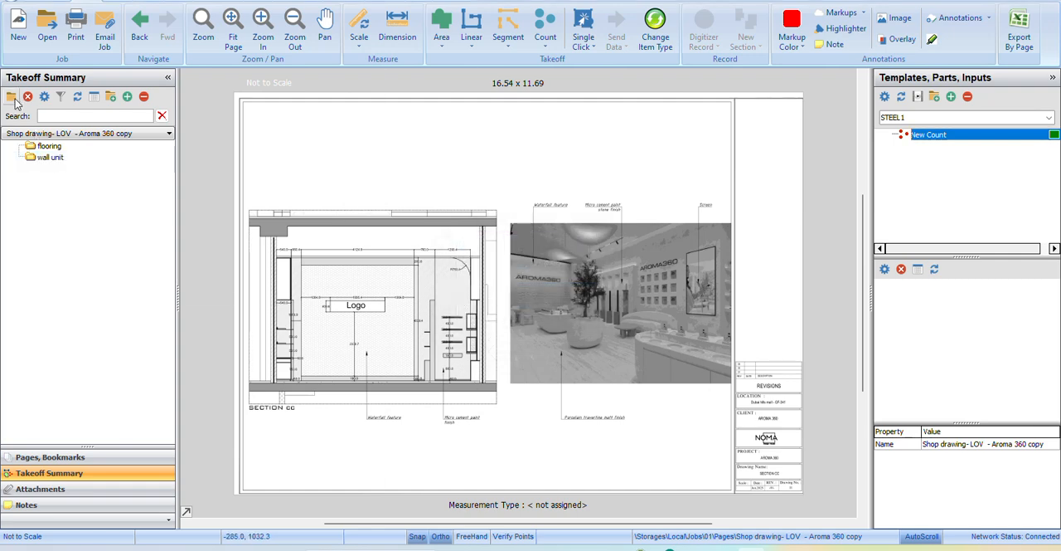
Add a third takeoff folder named "electrical untit" to the takeoff summary.
click(11, 97)
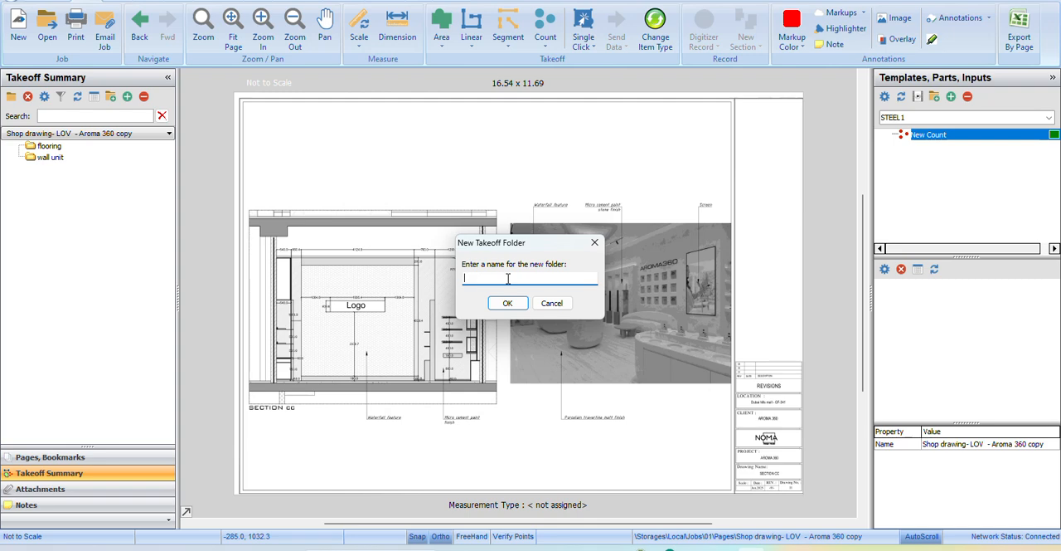
text(electrical unit)
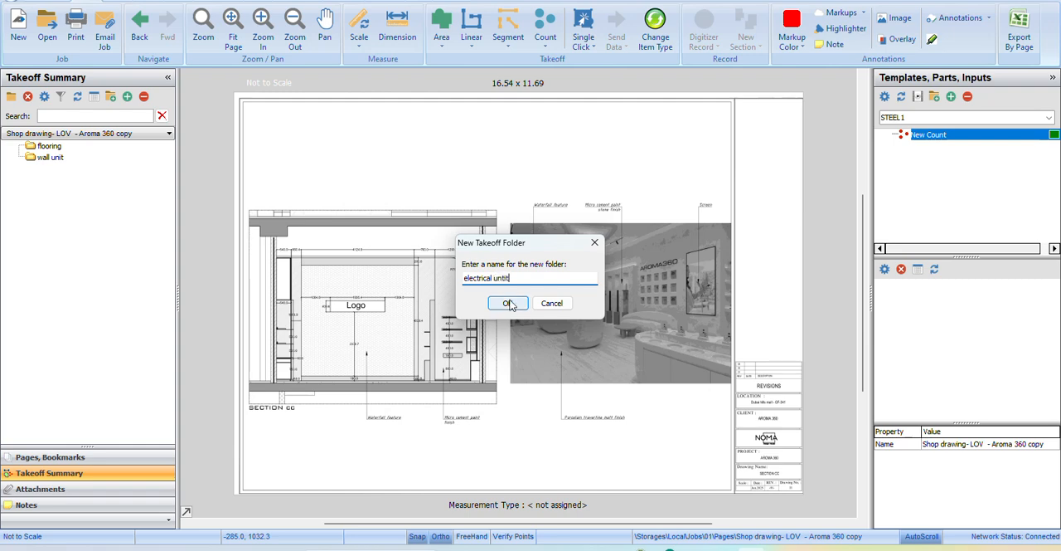
click(510, 303)
click(12, 98)
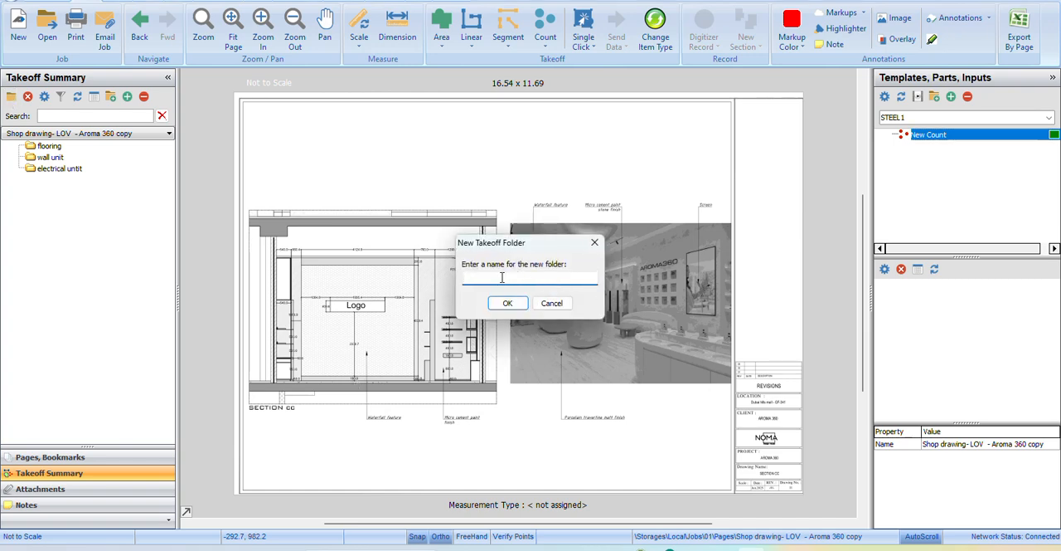
click(595, 243)
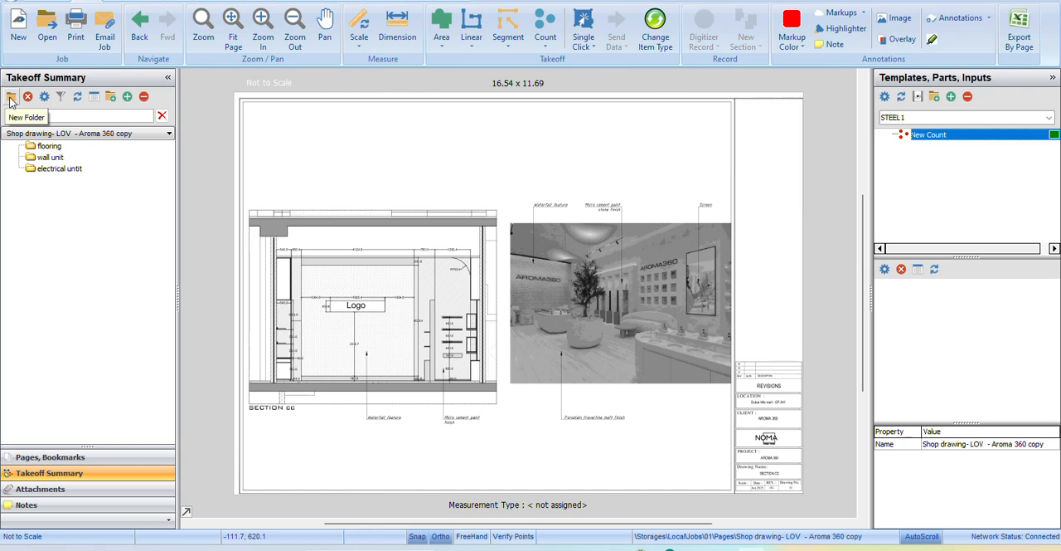
Delete the "wall unit" takeoff folder and undo the deletion.
click(46, 170)
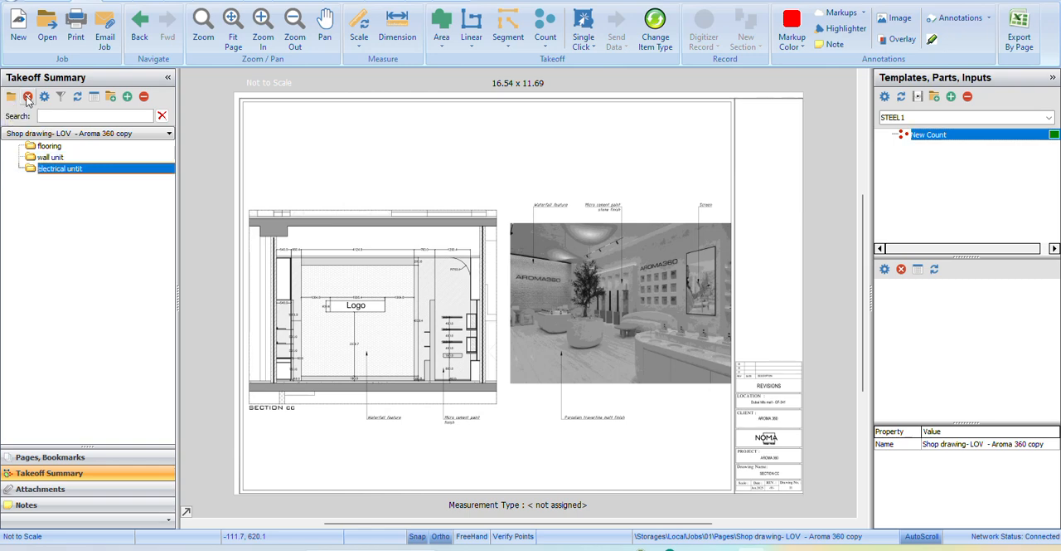
click(51, 157)
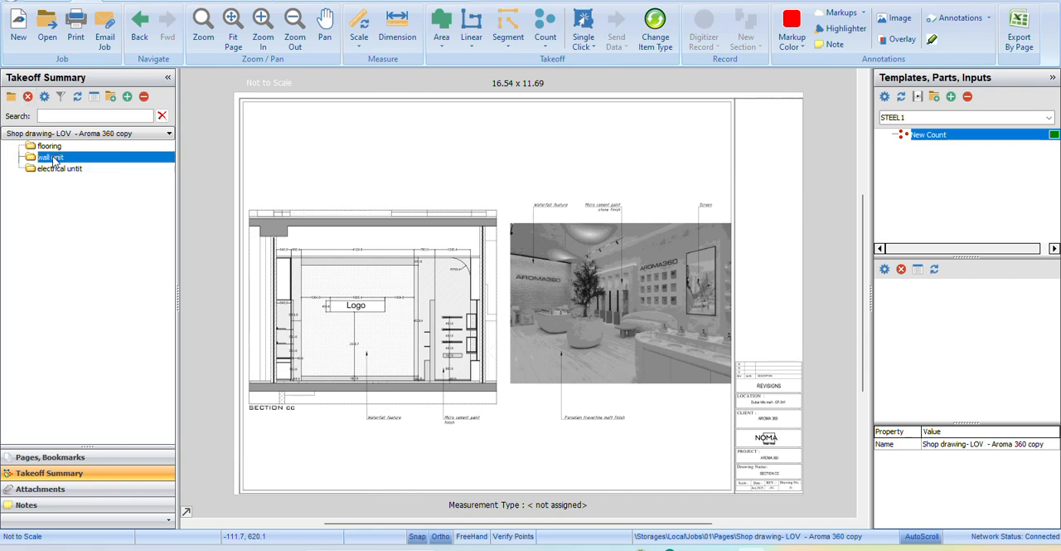
click(27, 97)
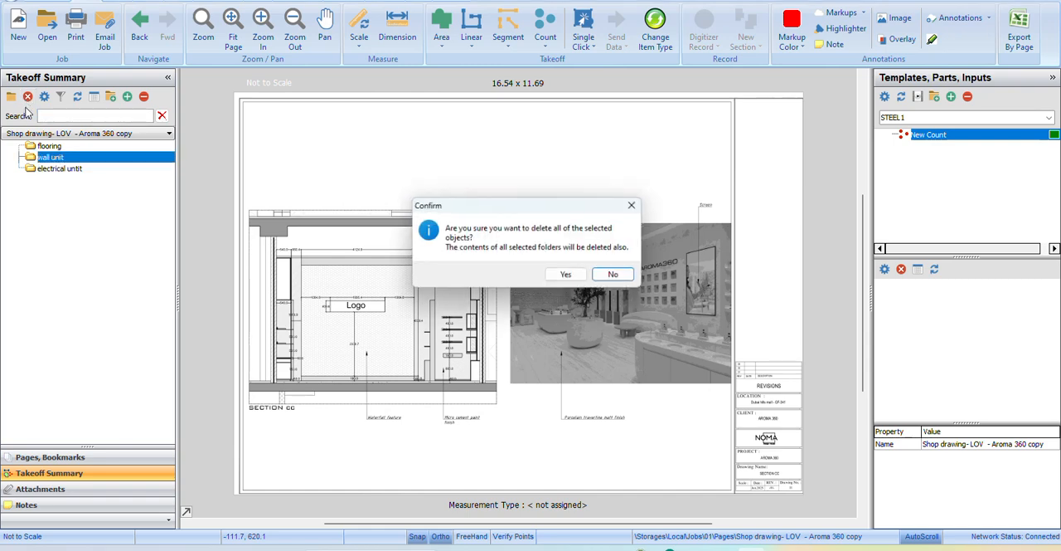
click(569, 276)
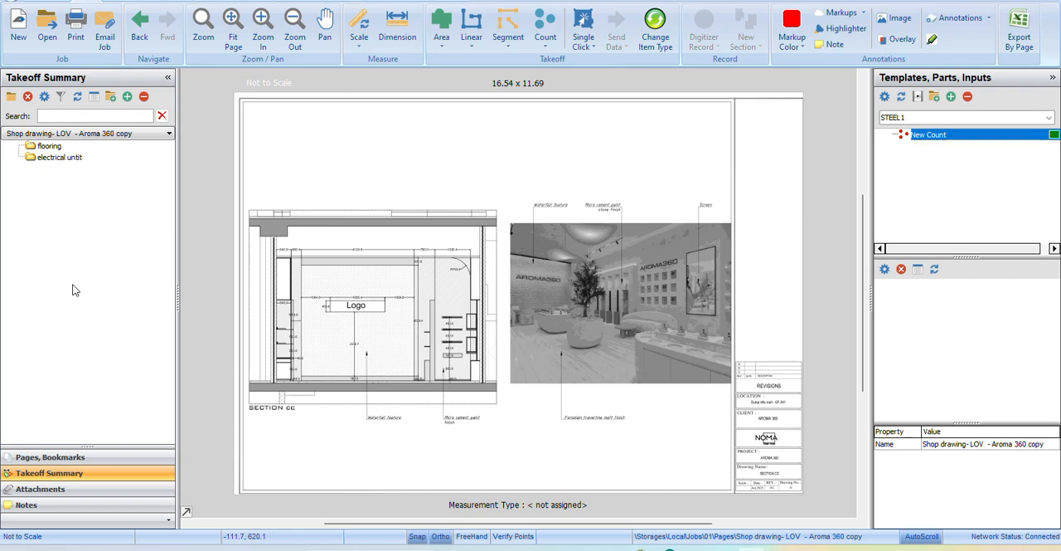
key(ctrl+z)
click(50, 157)
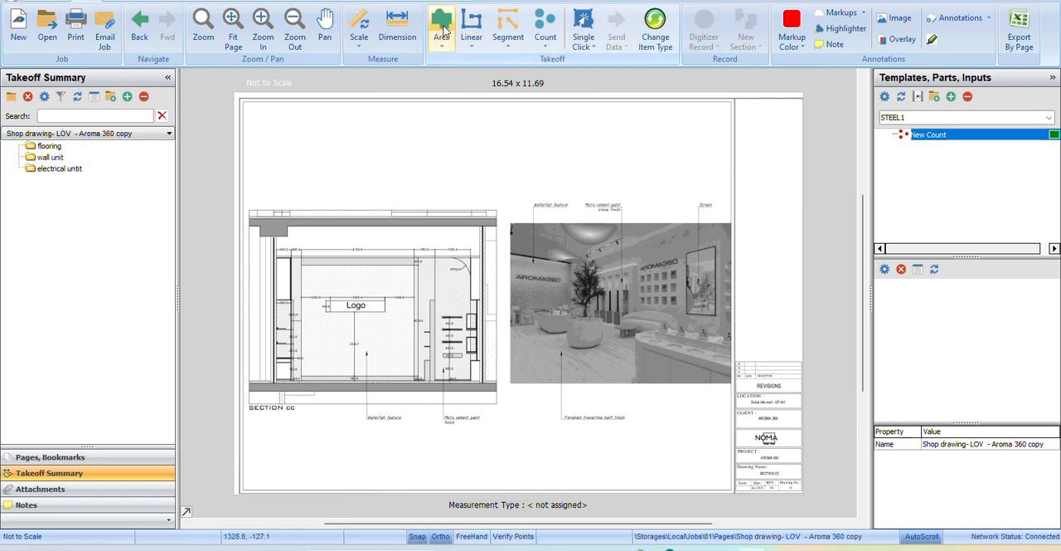
click(442, 30)
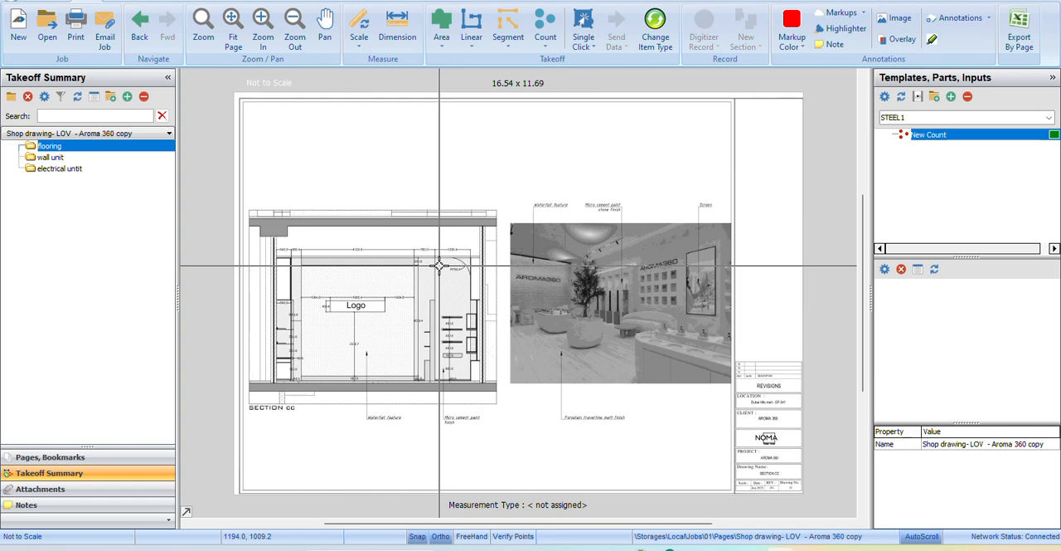
click(391, 247)
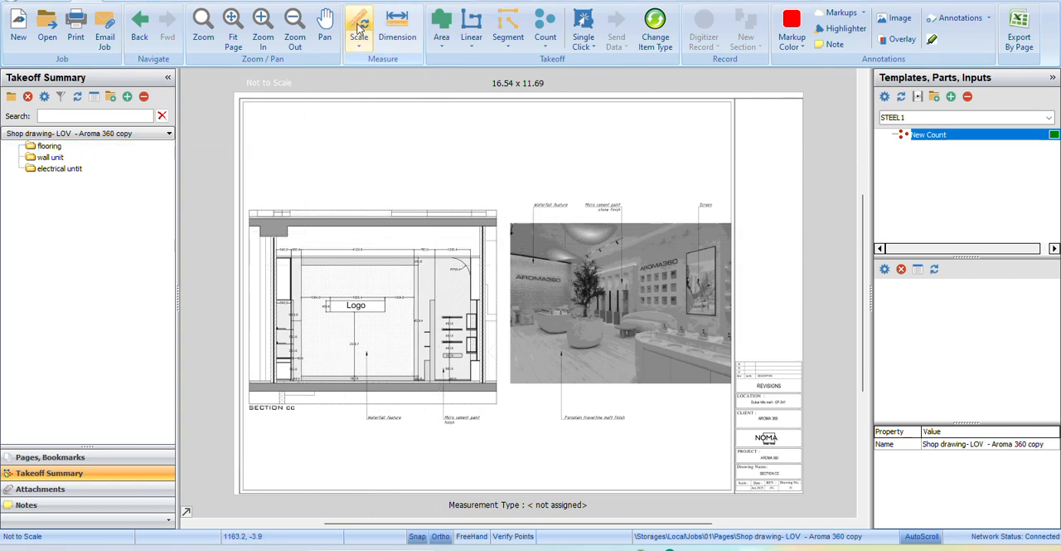
scroll(394, 238, up, 2)
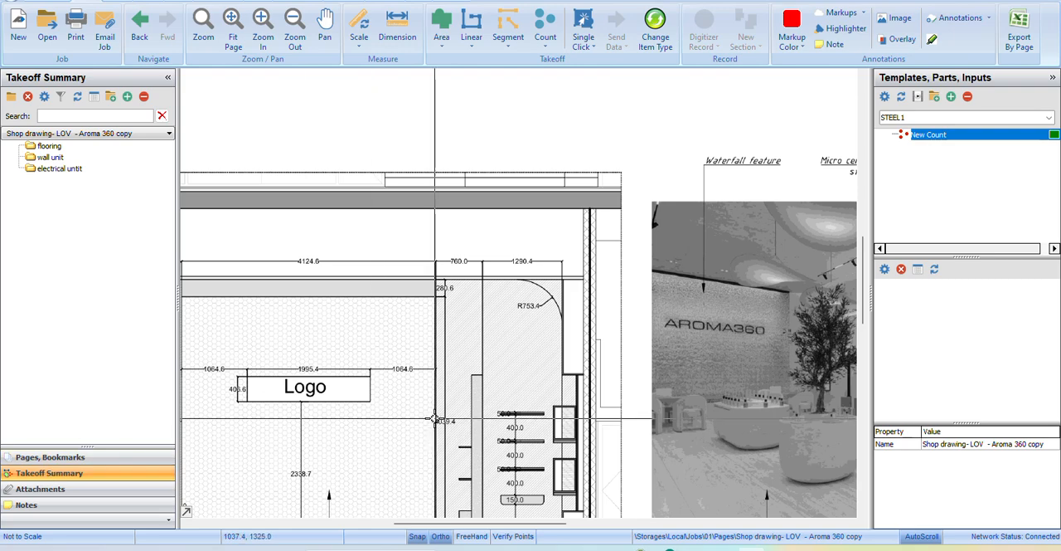
scroll(456, 401, down, 2)
scroll(460, 388, up, 4)
scroll(313, 419, down, 4)
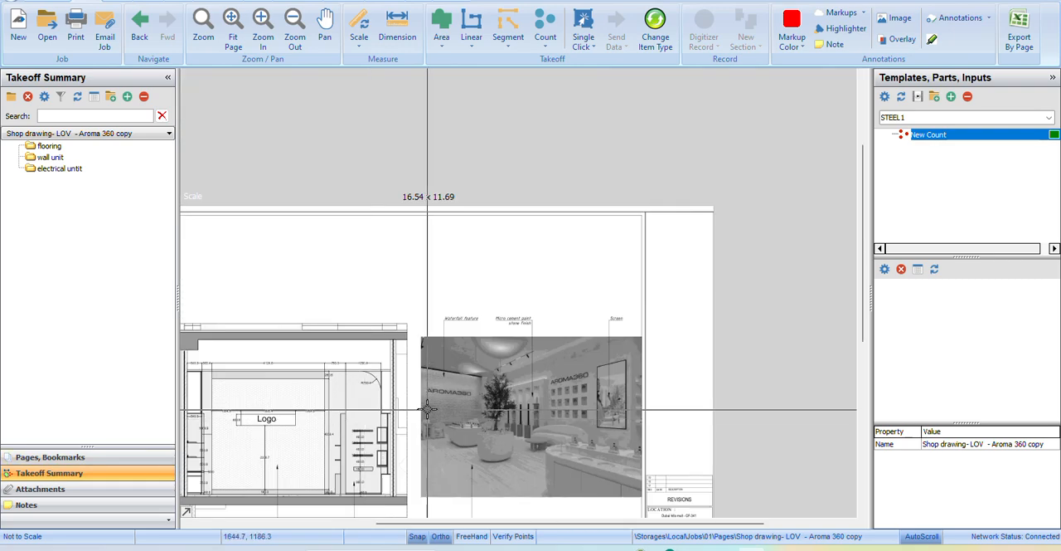
Open the as-built layout page and locate the green scale dimension beside the upper-left wall.
click(50, 457)
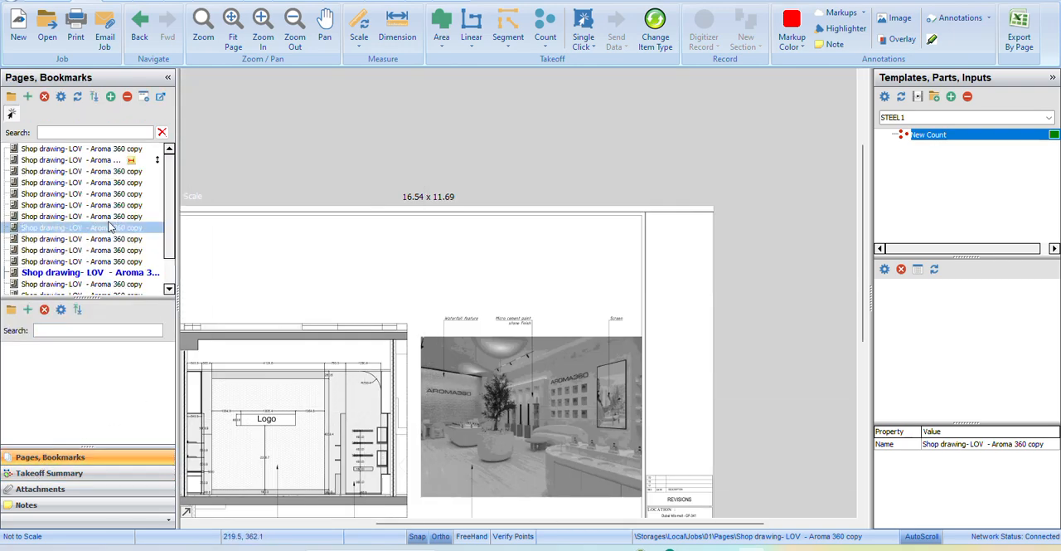
click(83, 160)
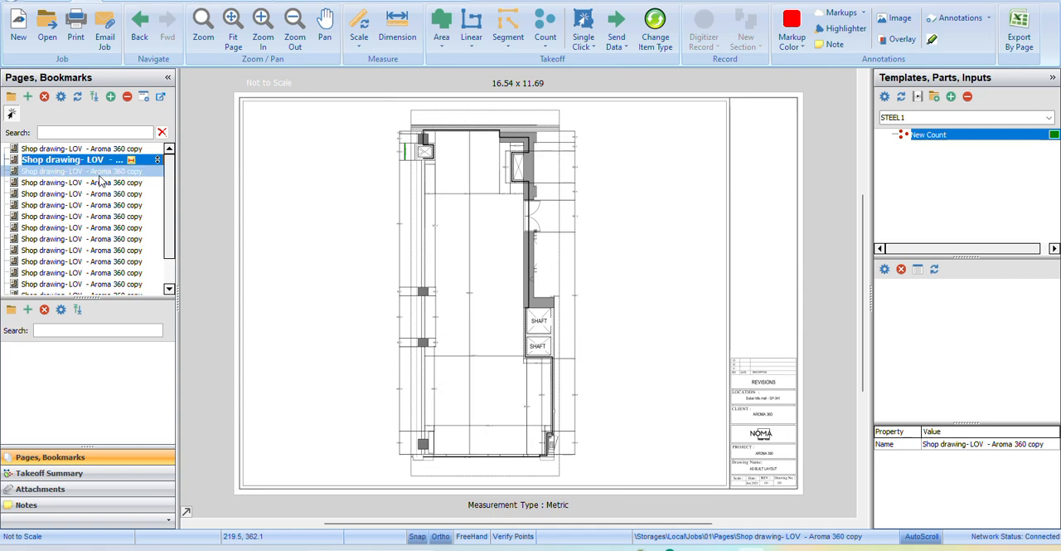
scroll(467, 206, up, 5)
scroll(467, 206, down, 4)
scroll(372, 194, up, 7)
scroll(343, 304, down, 4)
scroll(274, 393, up, 4)
scroll(273, 393, down, 2)
scroll(274, 393, up, 5)
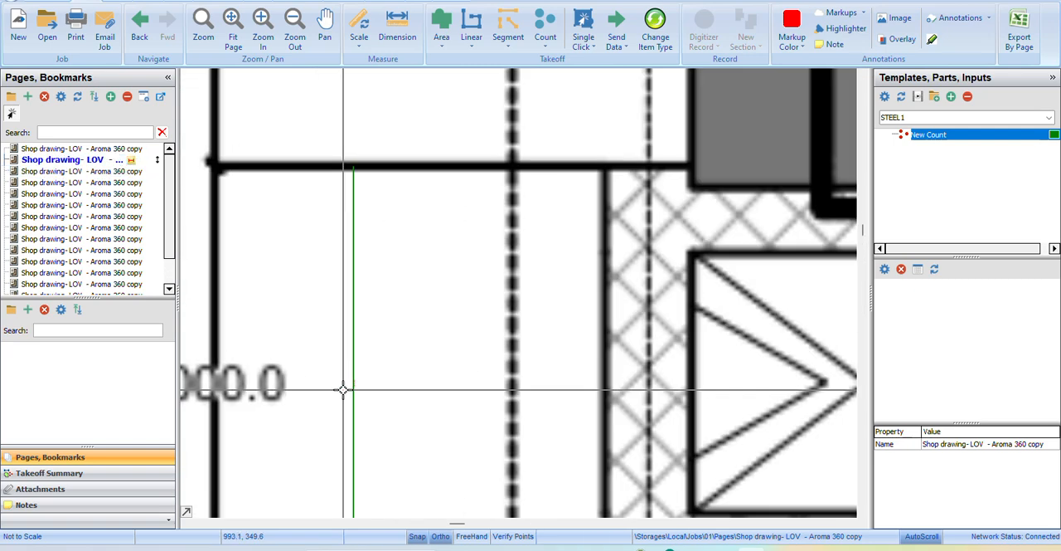
Set the text height of the green scale dimension to 100.
click(352, 167)
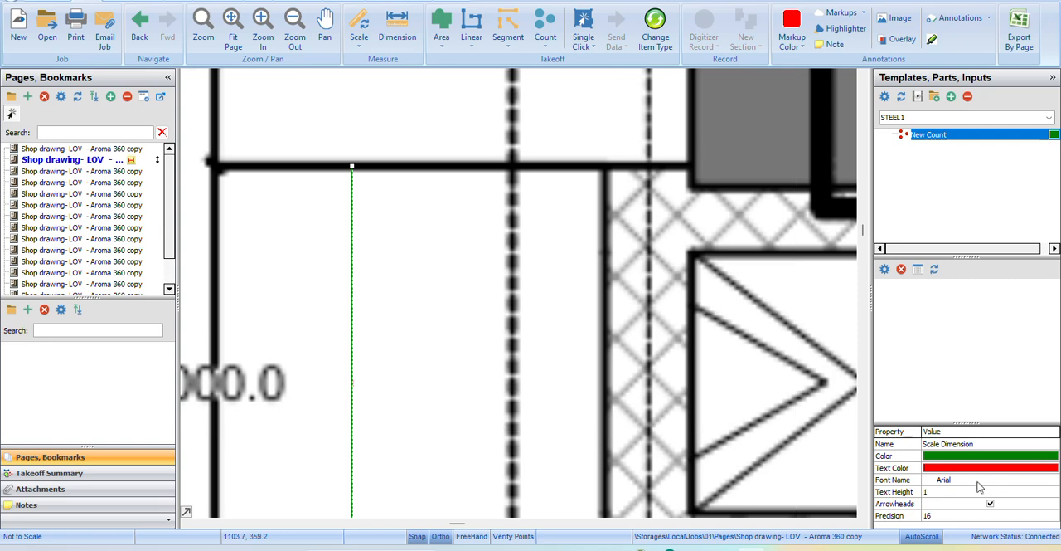
click(948, 494)
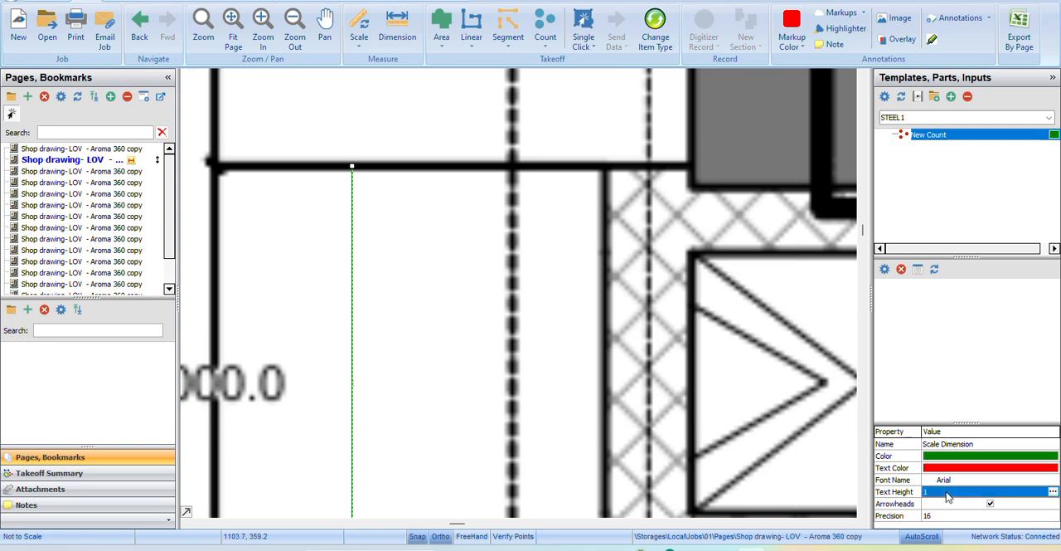
text(215)
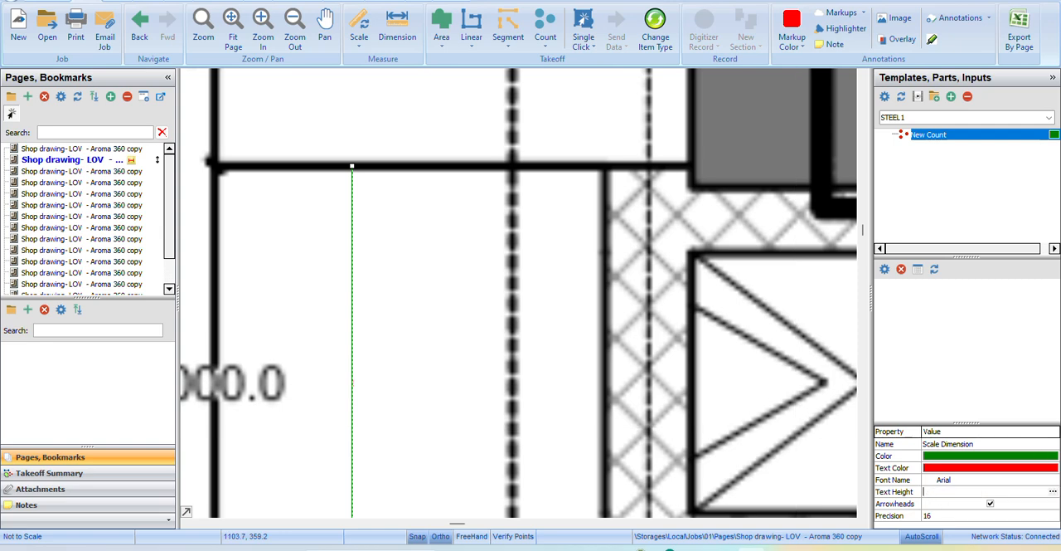
key(Return)
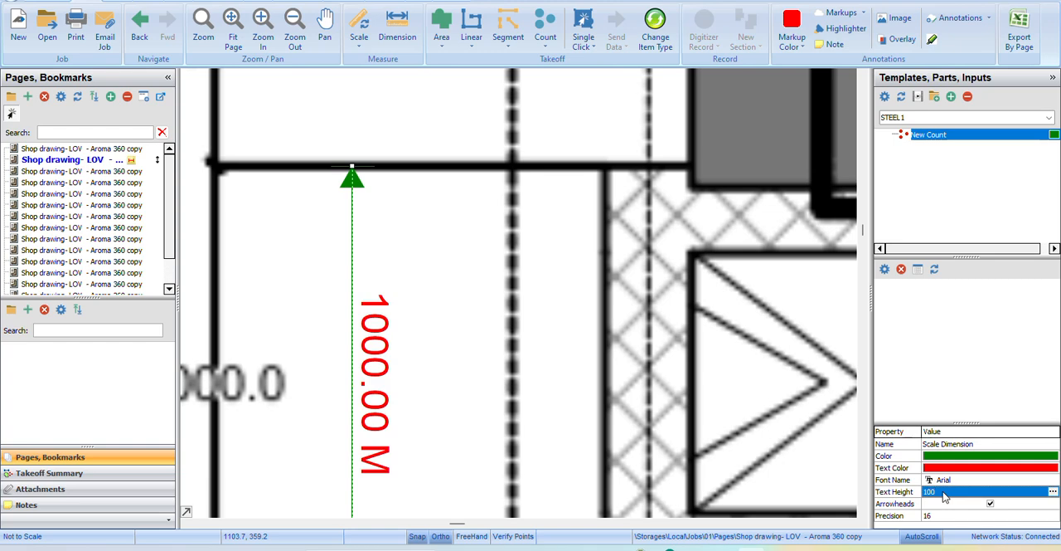
Show the takeoff summary folders alongside the as-built layout page.
scroll(590, 322, down, 8)
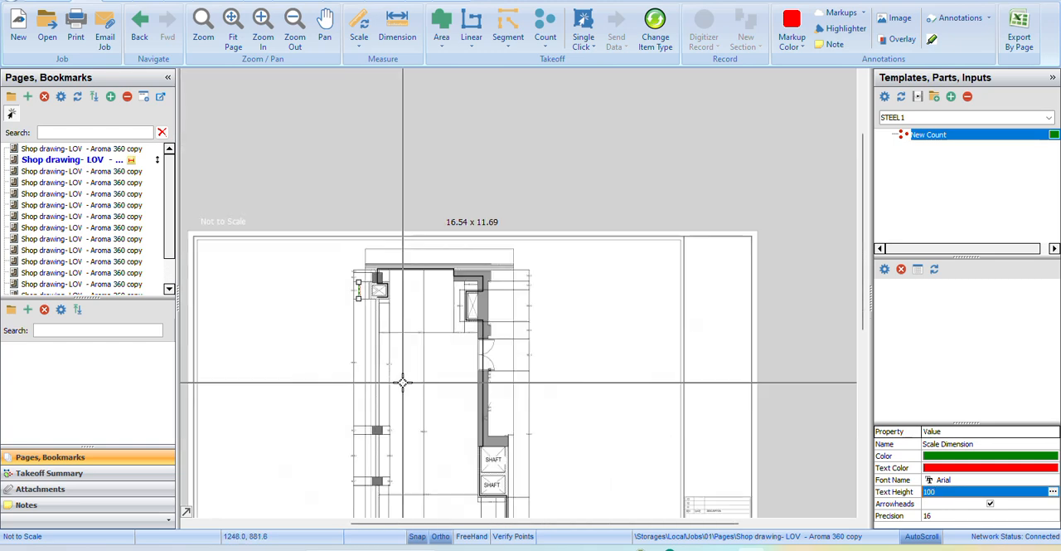
scroll(574, 329, down, 3)
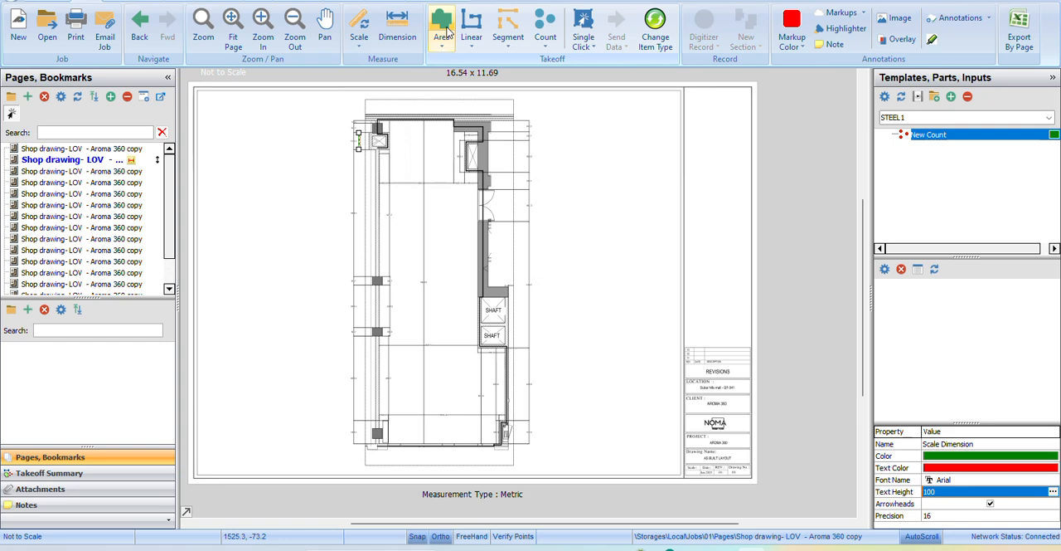
click(75, 475)
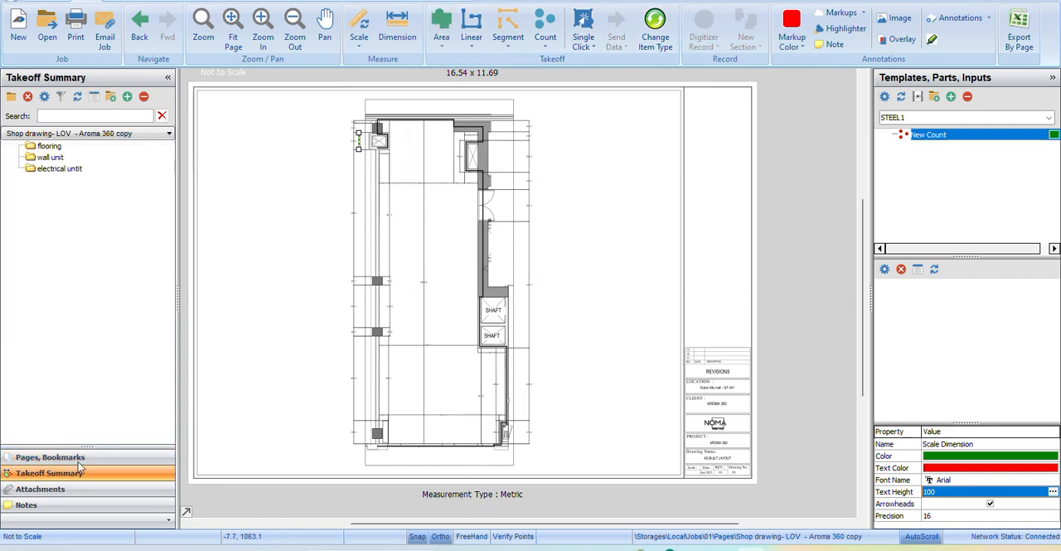
Create an Area takeoff item with an olive colour and solid fill, stored in the flooring folder.
click(437, 24)
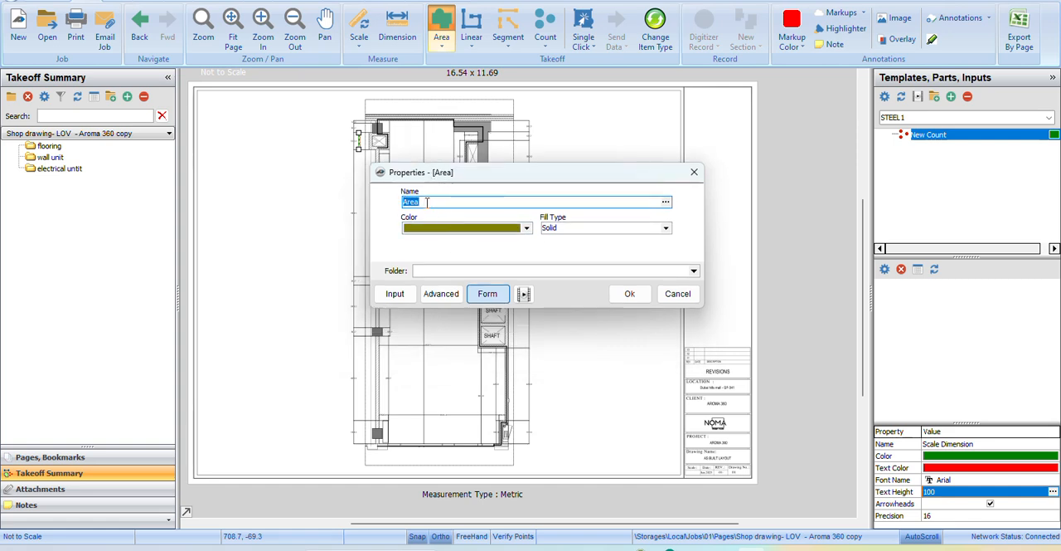
click(526, 229)
click(526, 229)
click(525, 229)
click(526, 229)
click(526, 229)
click(665, 228)
click(665, 228)
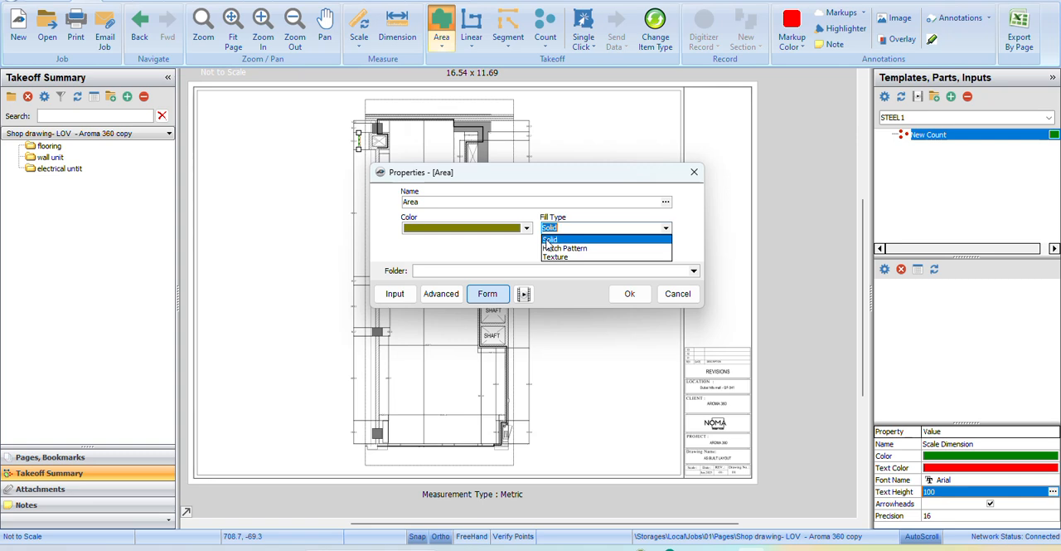
click(493, 253)
click(694, 272)
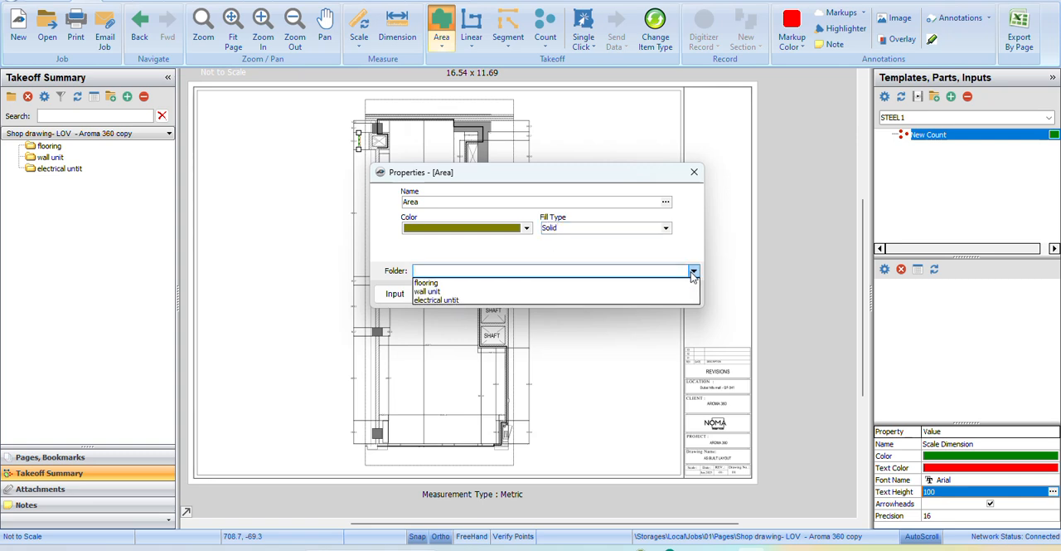
click(436, 284)
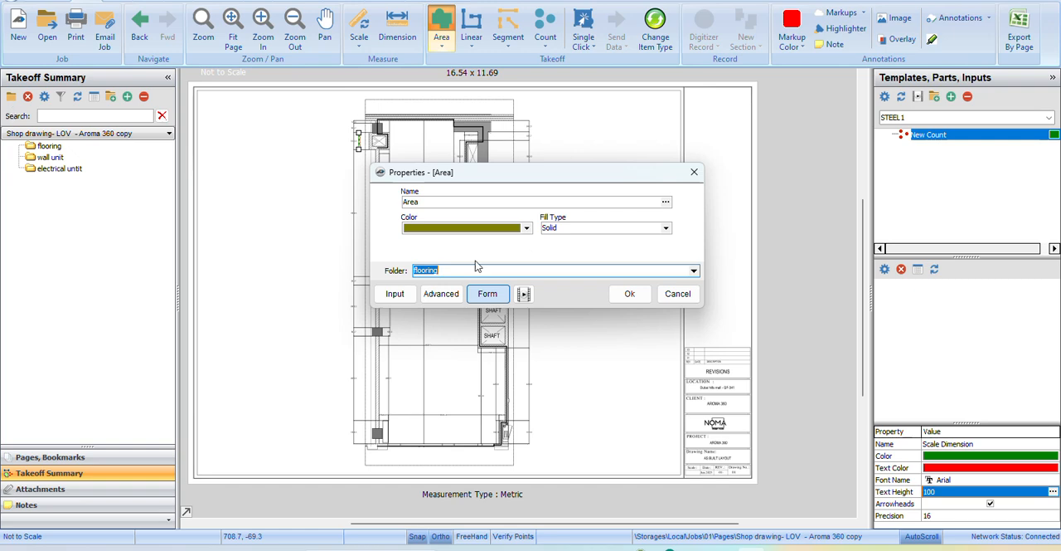
click(635, 295)
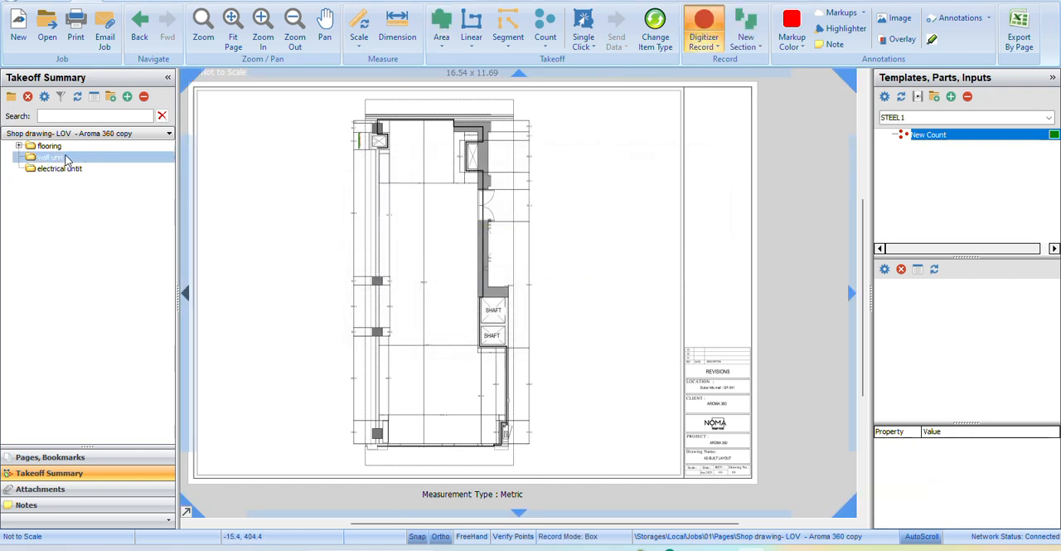
Draw a box area from the room's upper-left corner over the upper part of the floor plan and stop recording.
scroll(406, 159, up, 3)
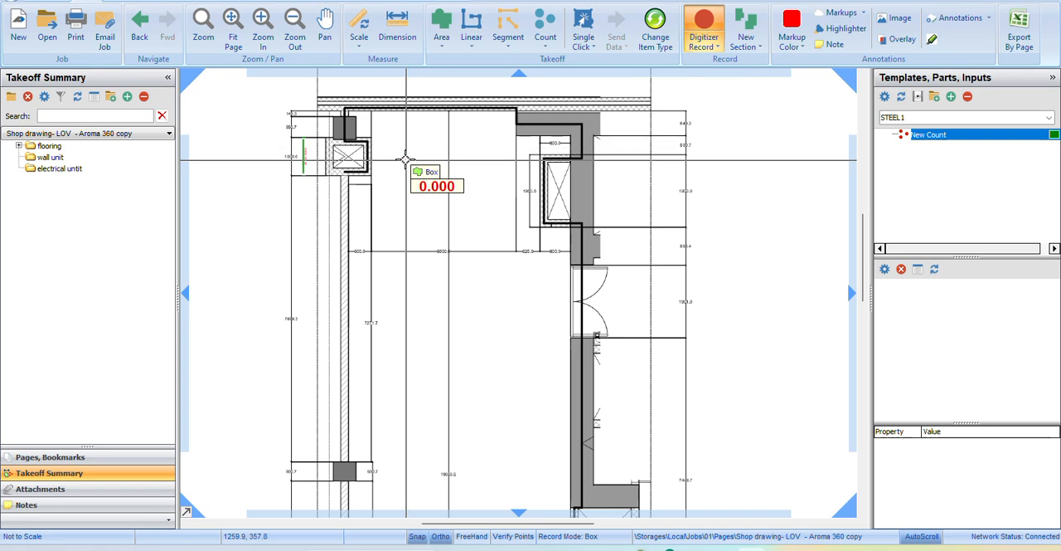
click(344, 109)
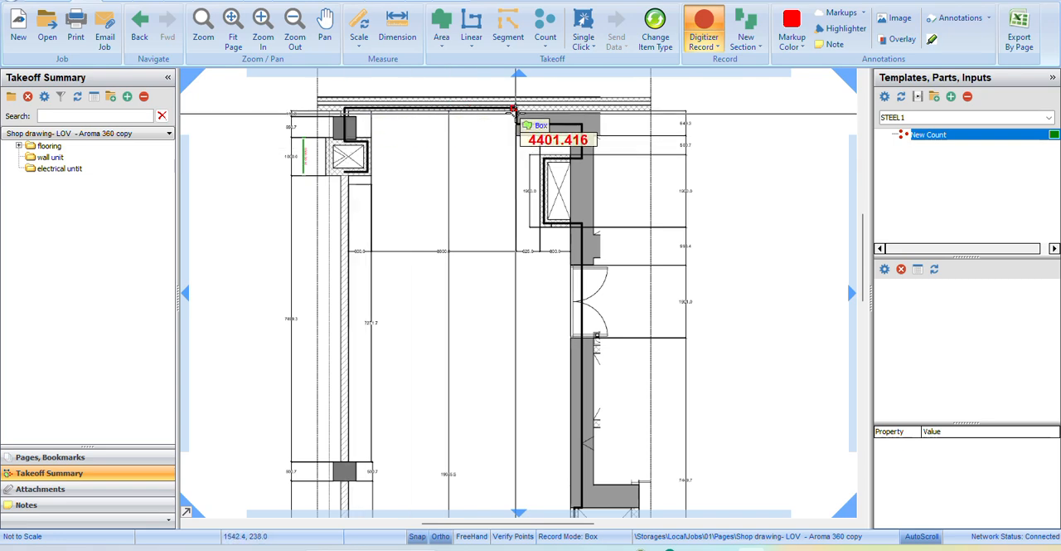
click(563, 370)
scroll(567, 370, down, 3)
key(Escape)
mouse_move(522, 240)
mouse_down()
mouse_move(464, 447)
mouse_move(492, 422)
mouse_up()
drag(516, 282, 523, 229)
click(704, 27)
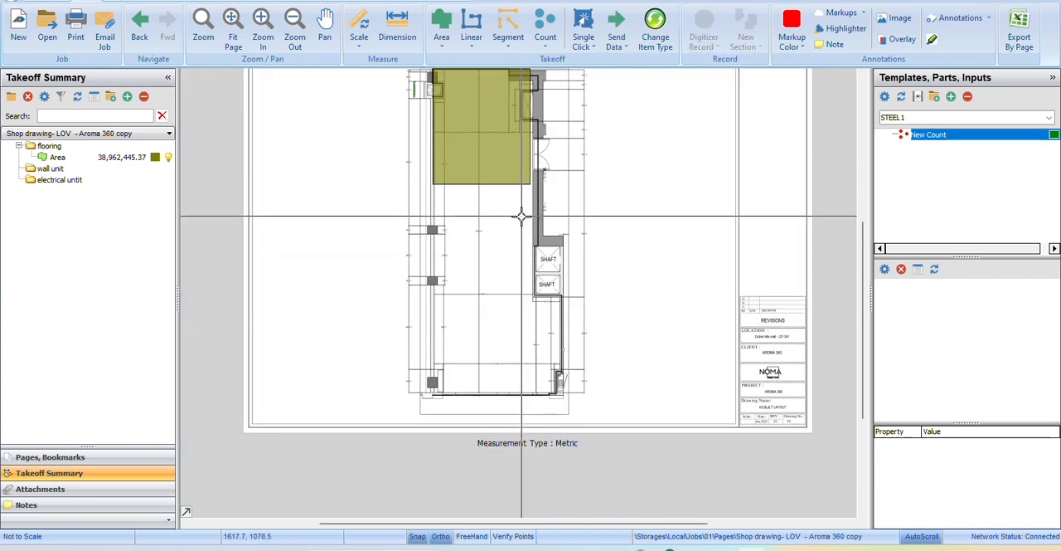
click(83, 158)
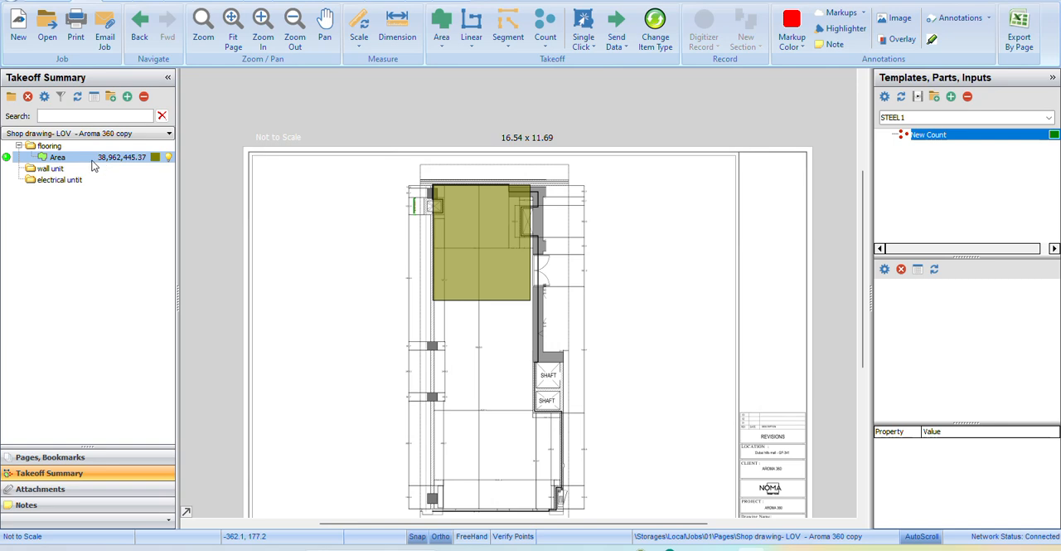
Delete the olive box section together with its Area item in the flooring folder.
click(479, 258)
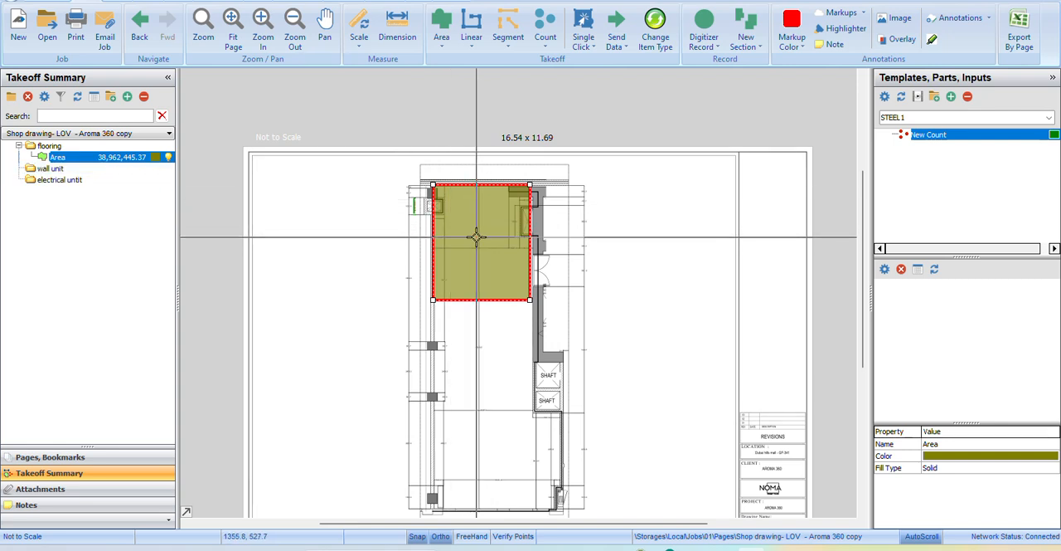
key(Delete)
click(574, 272)
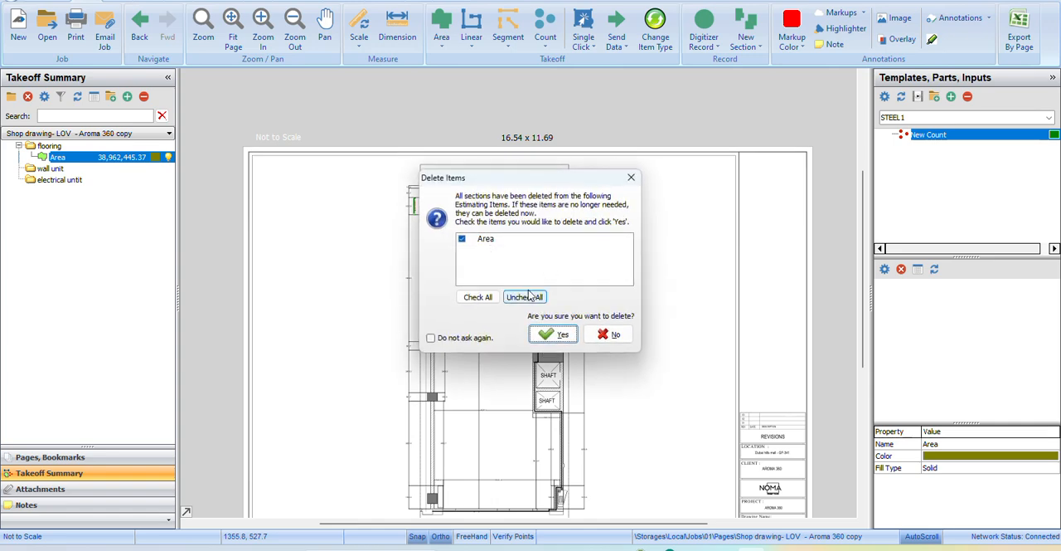
click(562, 334)
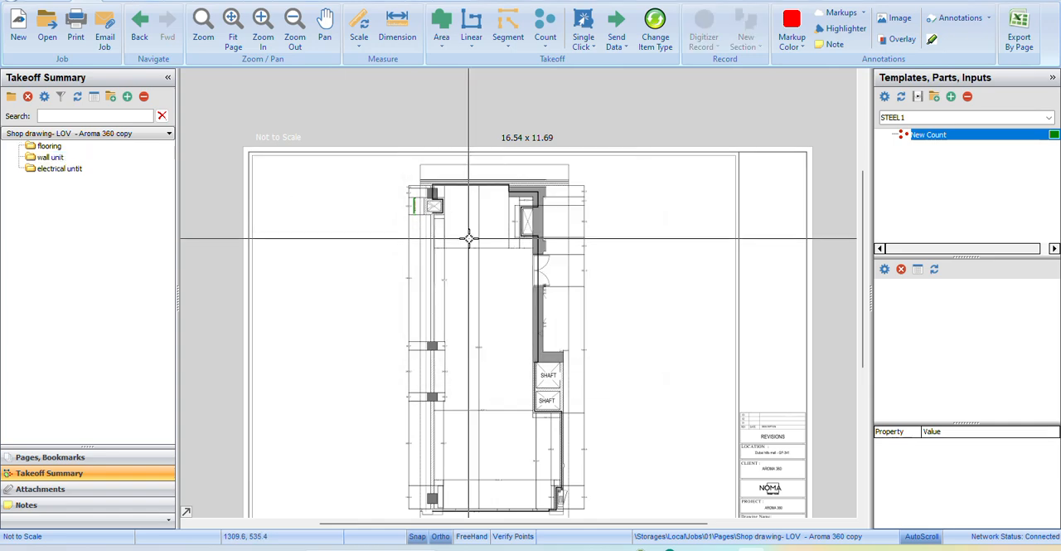
Delete the green 1000.00 M scale dimension beside the upper-left wall.
scroll(303, 193, up, 8)
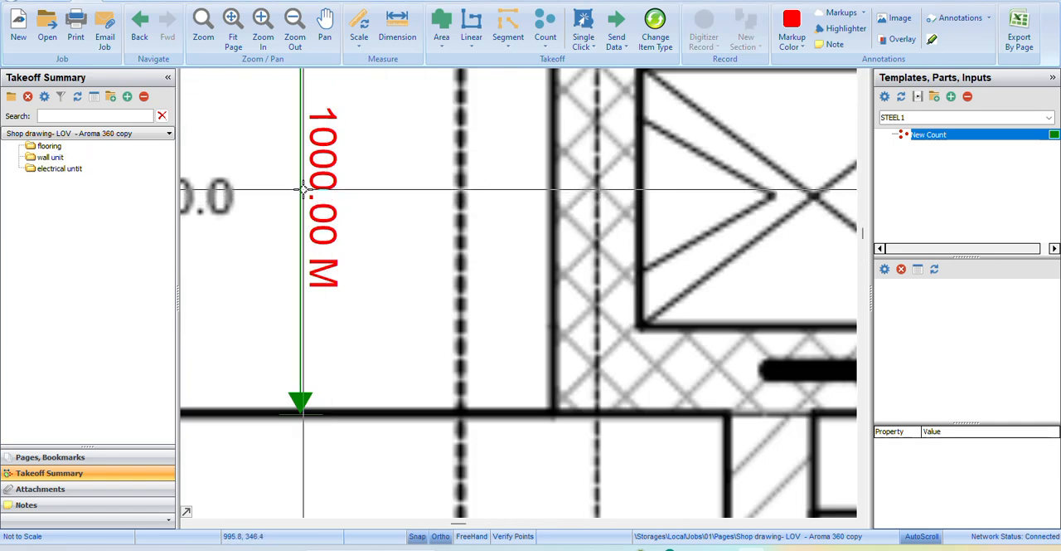
click(291, 207)
scroll(329, 223, down, 3)
scroll(328, 222, up, 2)
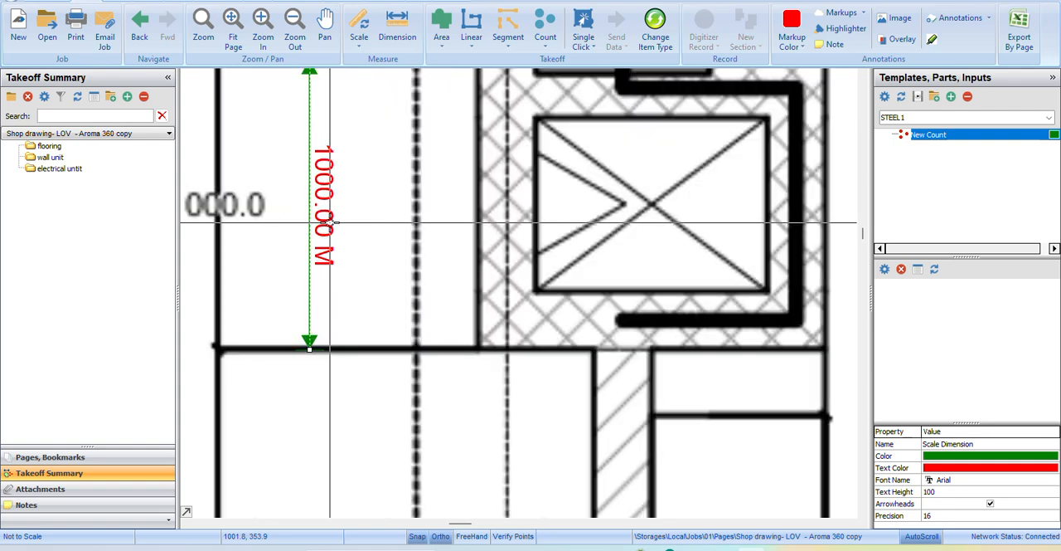
key(Delete)
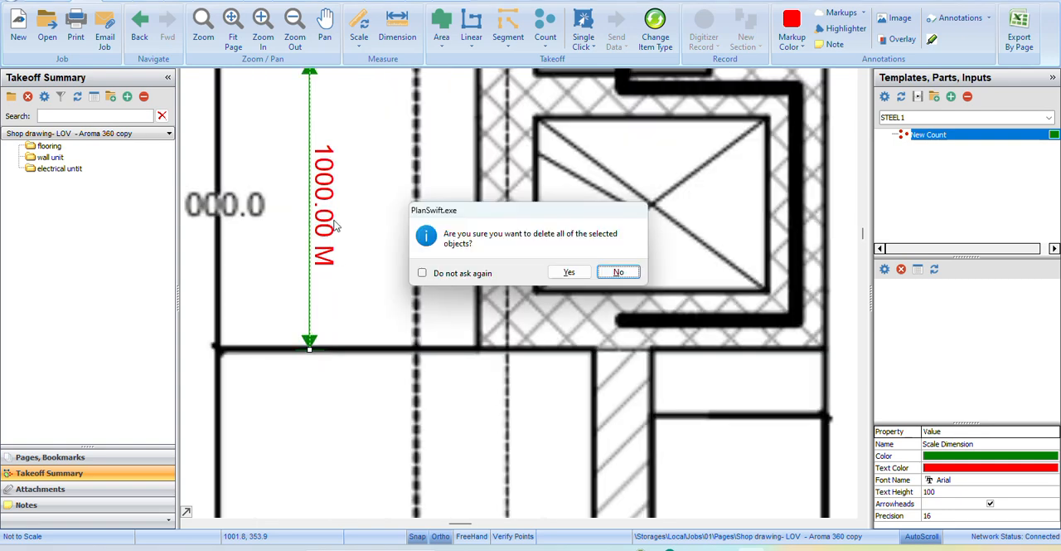
click(569, 272)
Scale the page to a metric length of 1 M along the span dimensioned 1000.0 beside the upper-left wall.
click(361, 21)
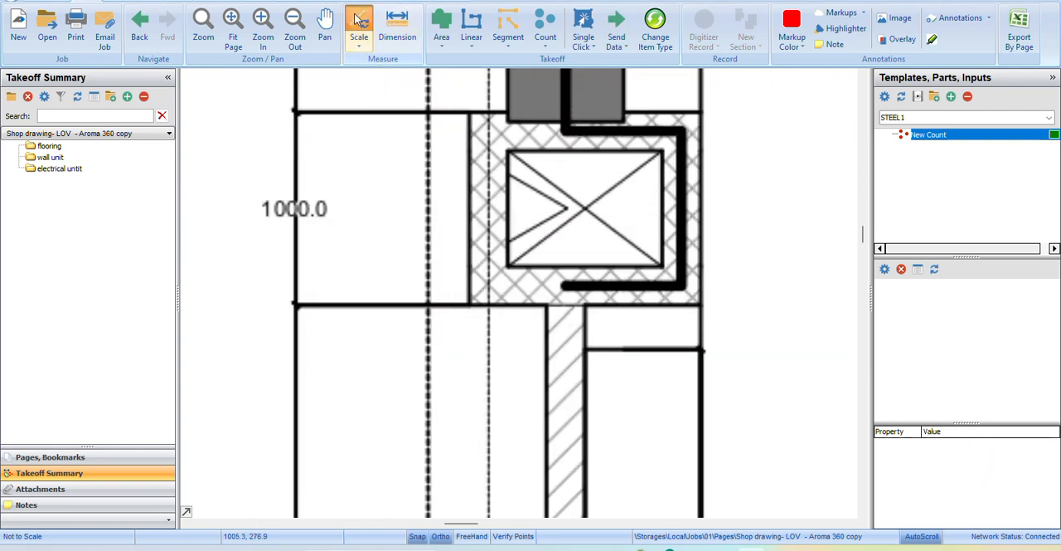
click(529, 201)
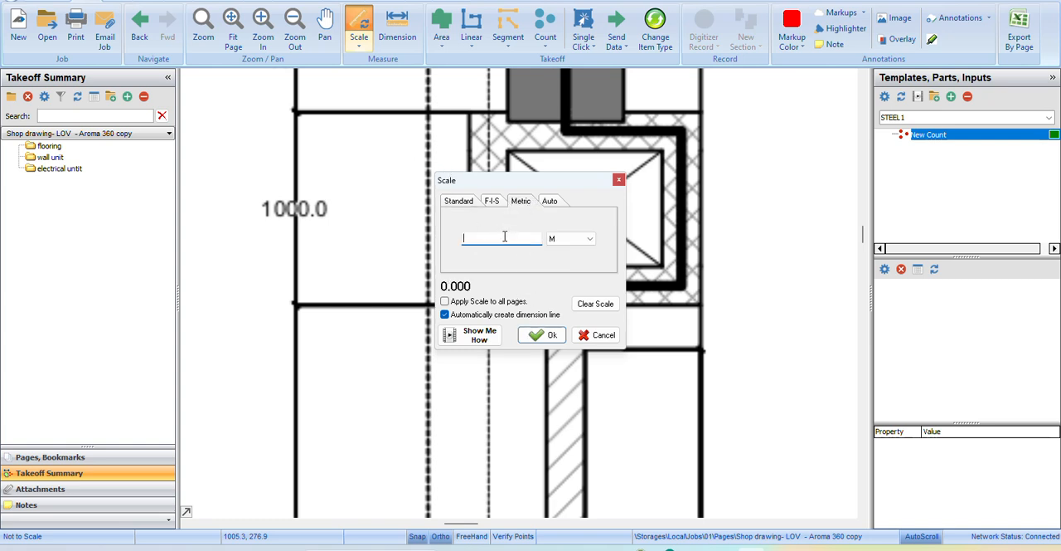
click(547, 334)
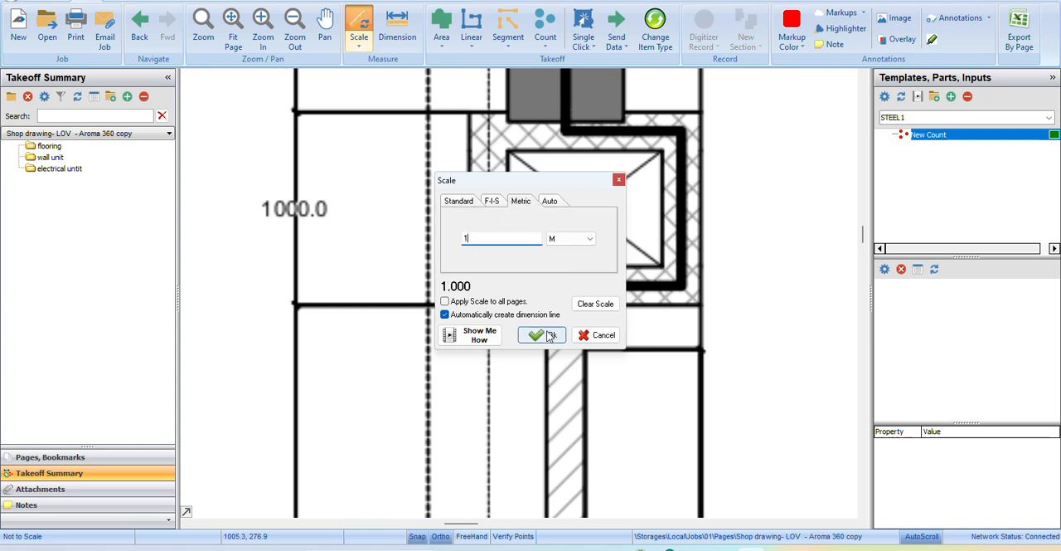
click(388, 110)
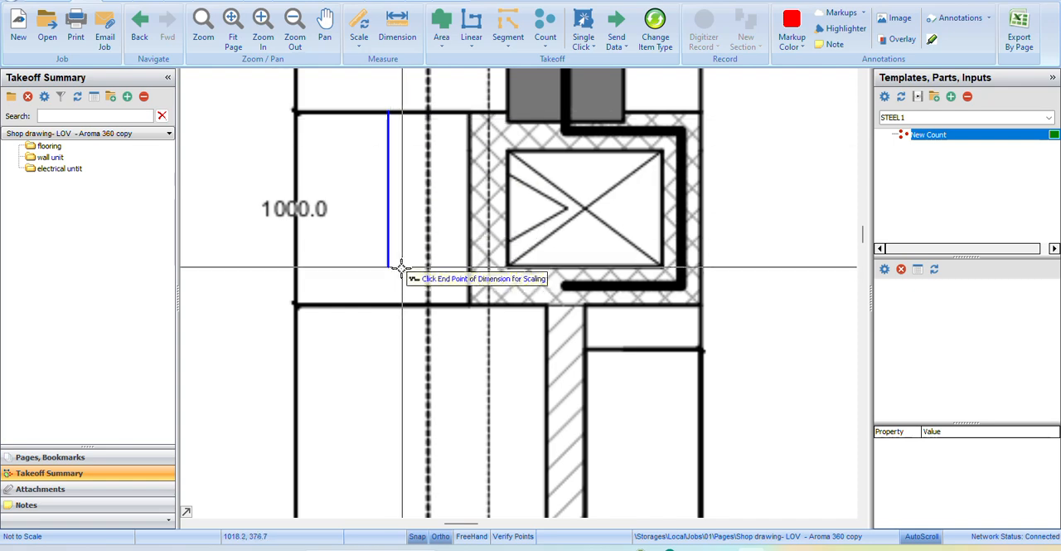
click(391, 304)
scroll(391, 234, down, 8)
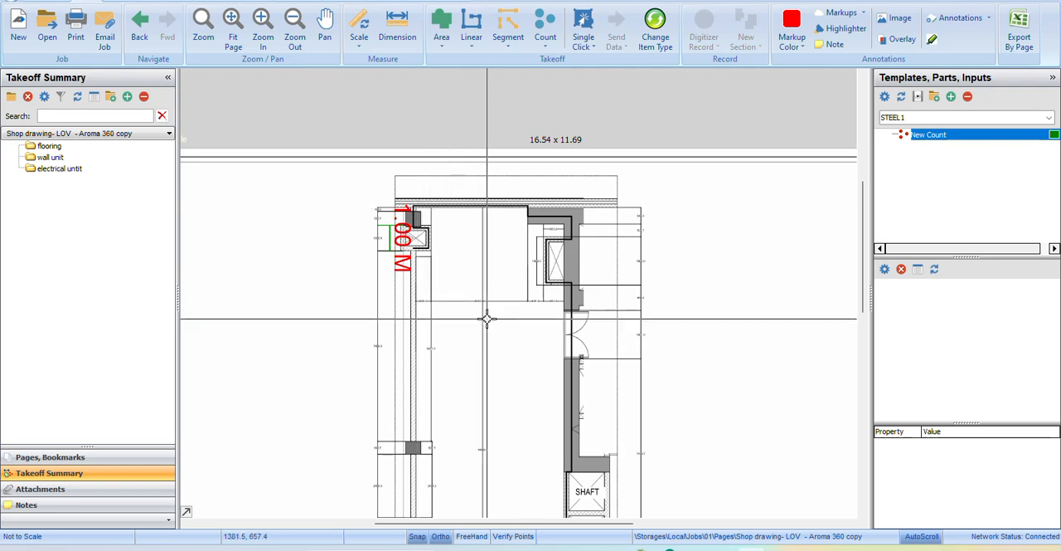
Create a solid navy Area takeoff in the flooring folder and draw a box of about 34.4 SQ M over the upper room.
click(441, 29)
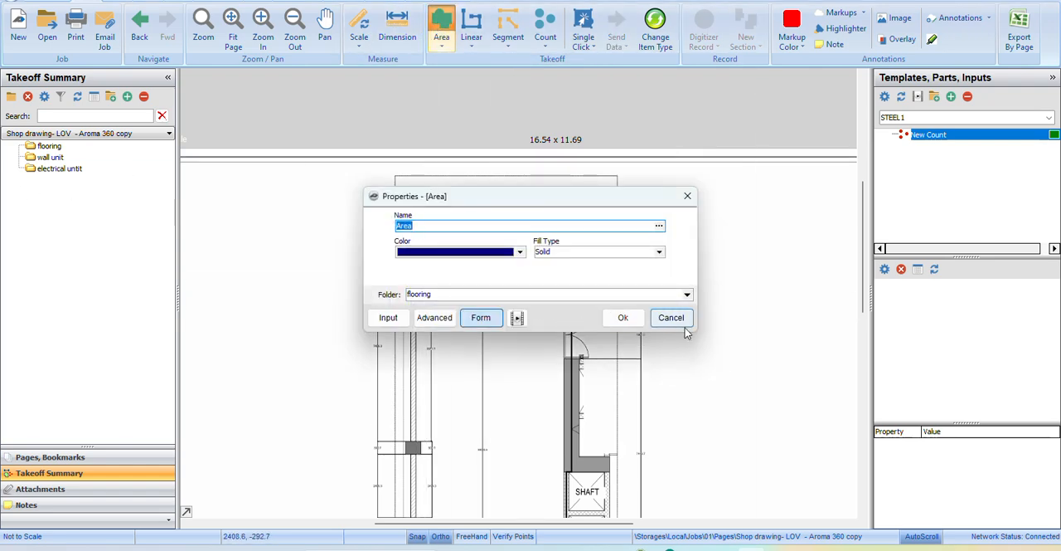
click(625, 318)
click(415, 209)
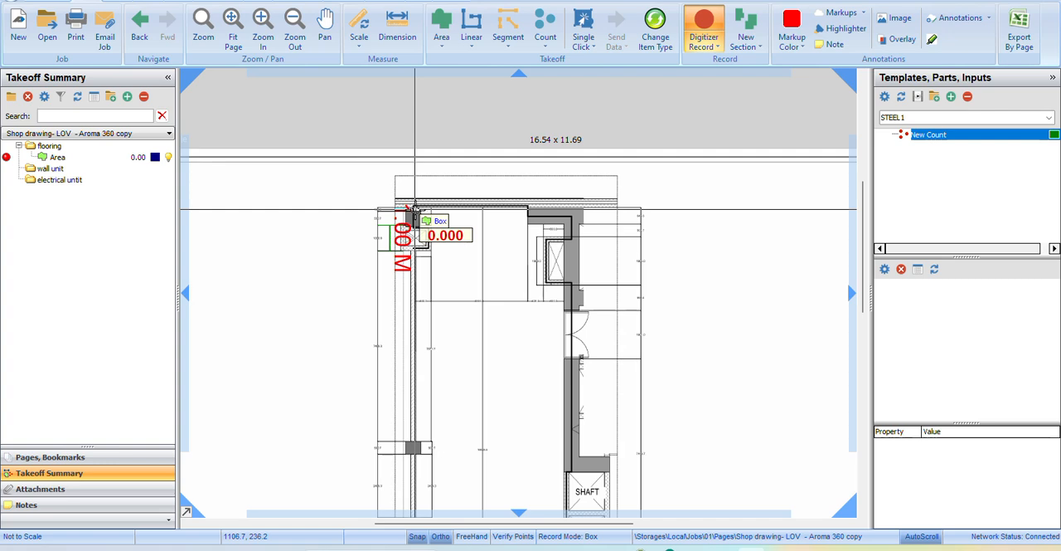
click(562, 364)
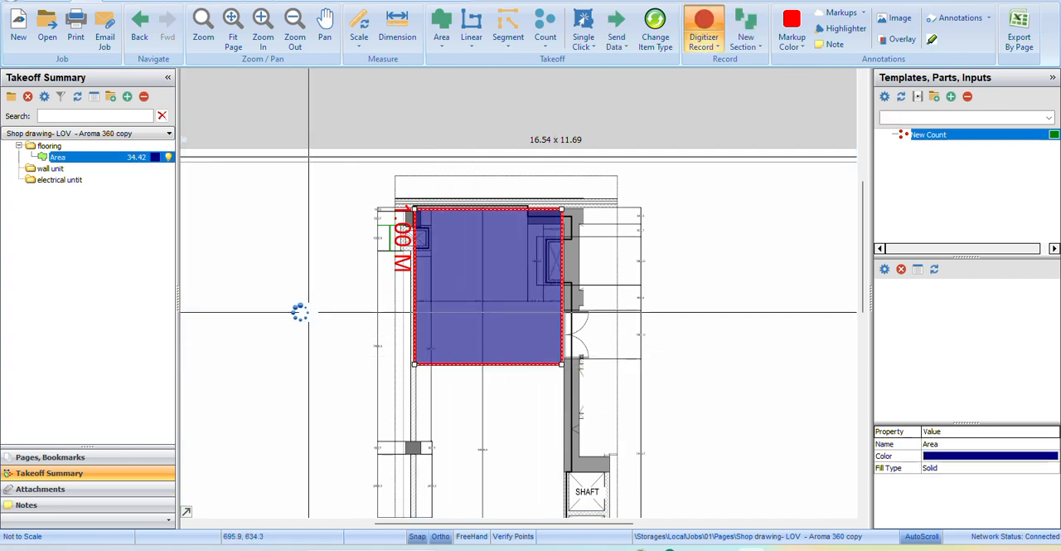
click(131, 159)
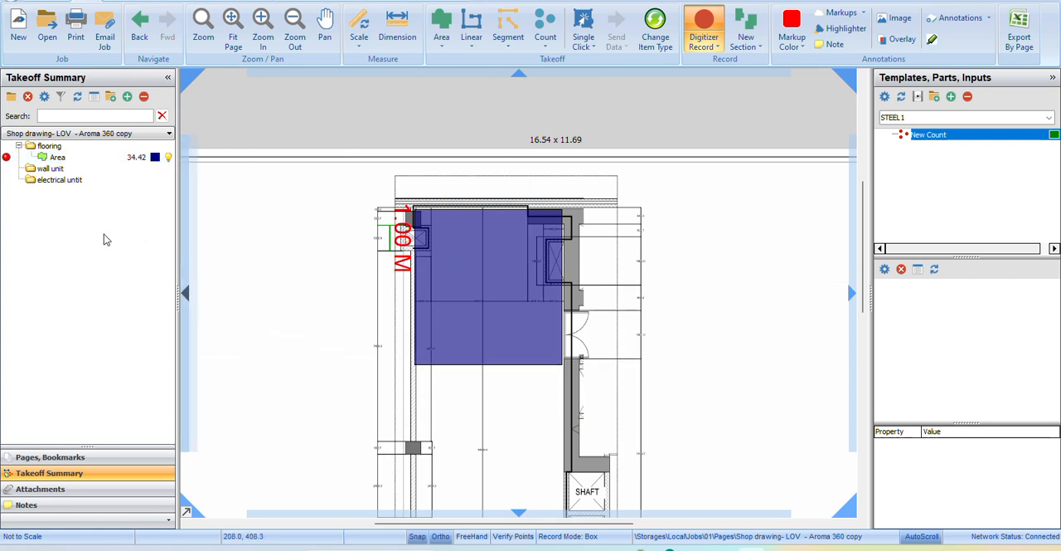
click(29, 146)
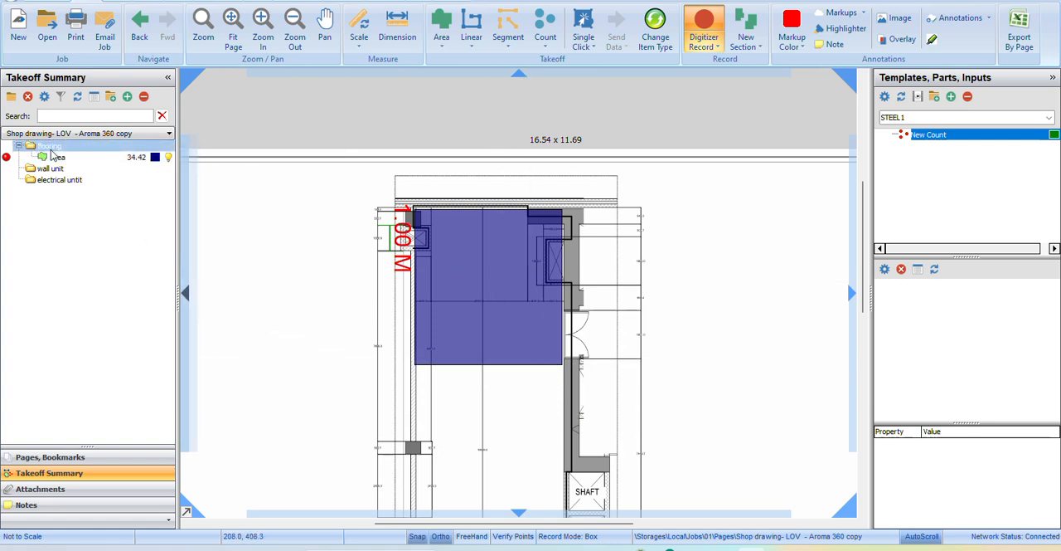
Add a small separate box of about 0.4 SQ M to the navy area, just below the large box.
click(444, 398)
click(463, 412)
scroll(479, 430, down, 1)
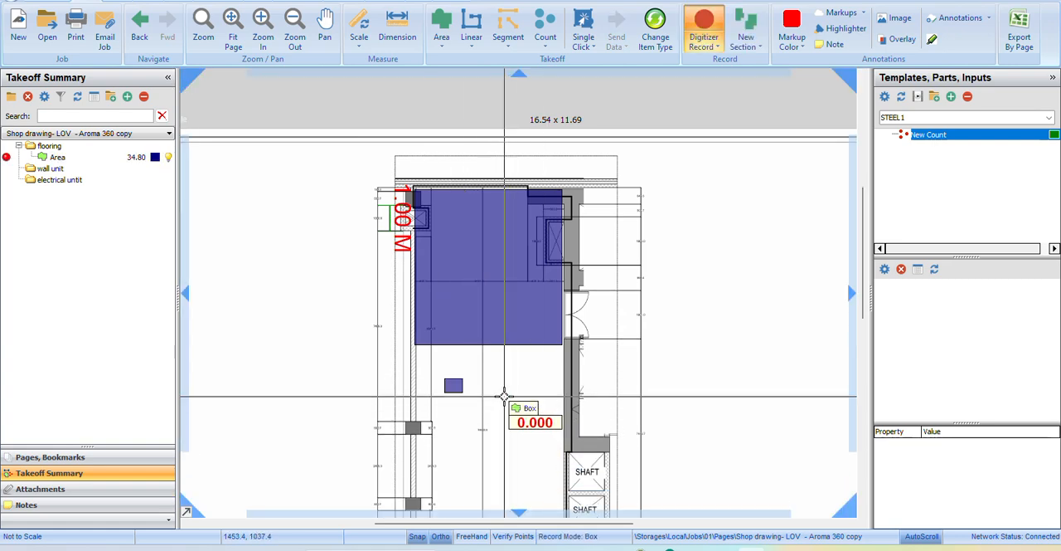
scroll(495, 287, down, 1)
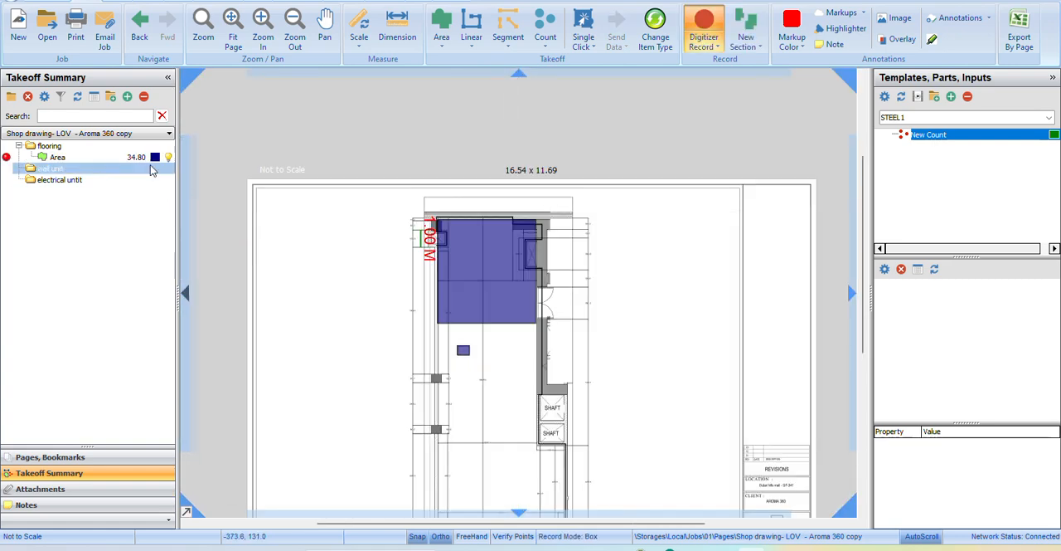
Create a solid purple Area takeoff in the flooring folder with two adjoining boxes around the shafts, about 37.5 SQ M in total.
click(441, 26)
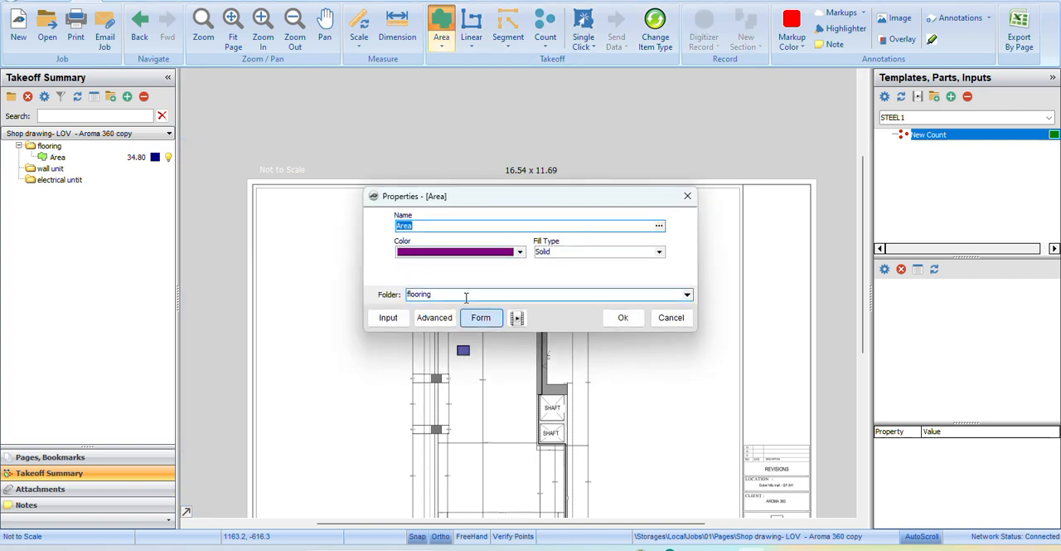
click(622, 317)
click(459, 373)
click(540, 432)
click(540, 432)
click(629, 362)
click(72, 170)
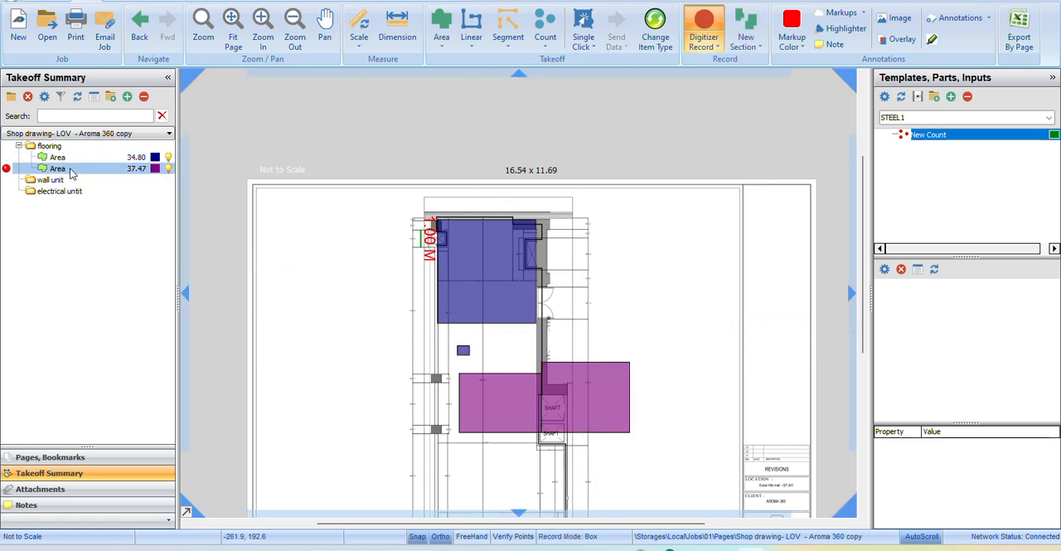
Review the takeoff folders by collapsing and re-expanding the flooring folder with its two area items.
click(34, 148)
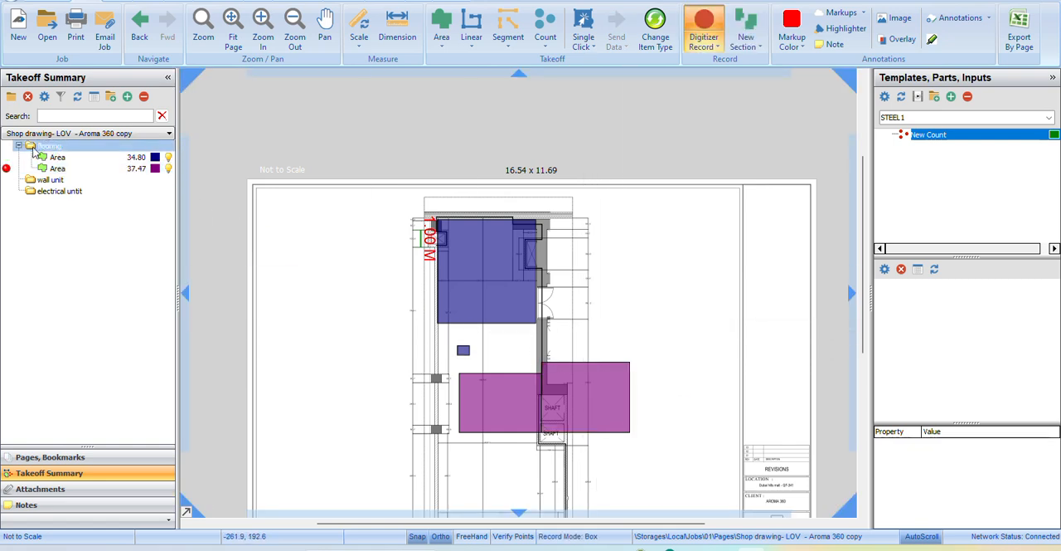
click(51, 177)
click(46, 168)
click(21, 147)
click(50, 180)
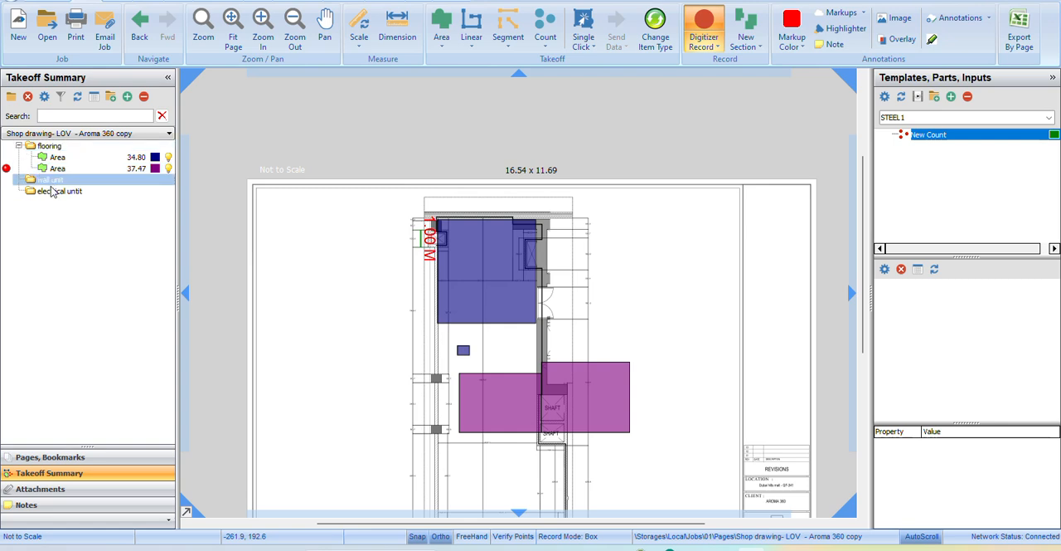
click(19, 146)
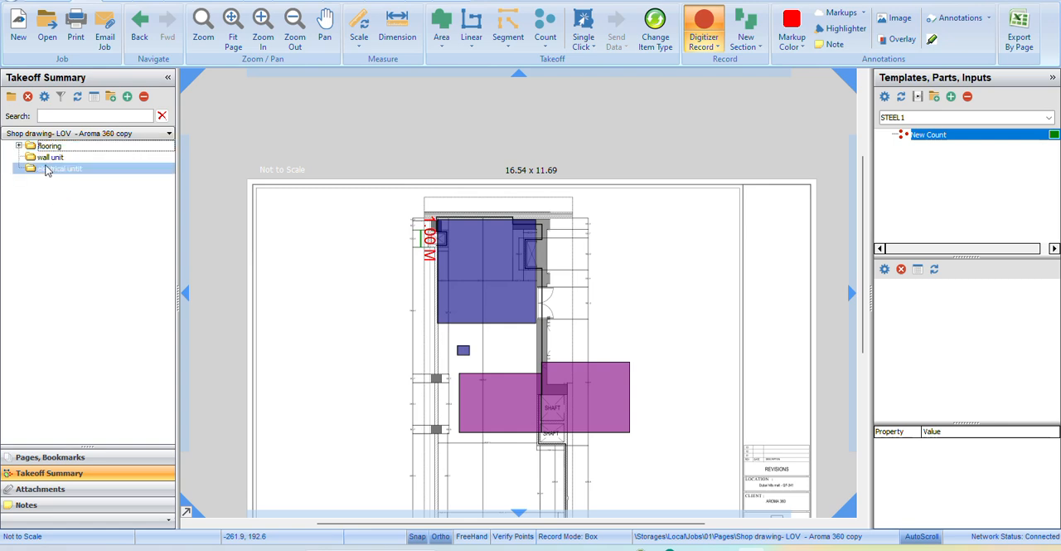
click(18, 146)
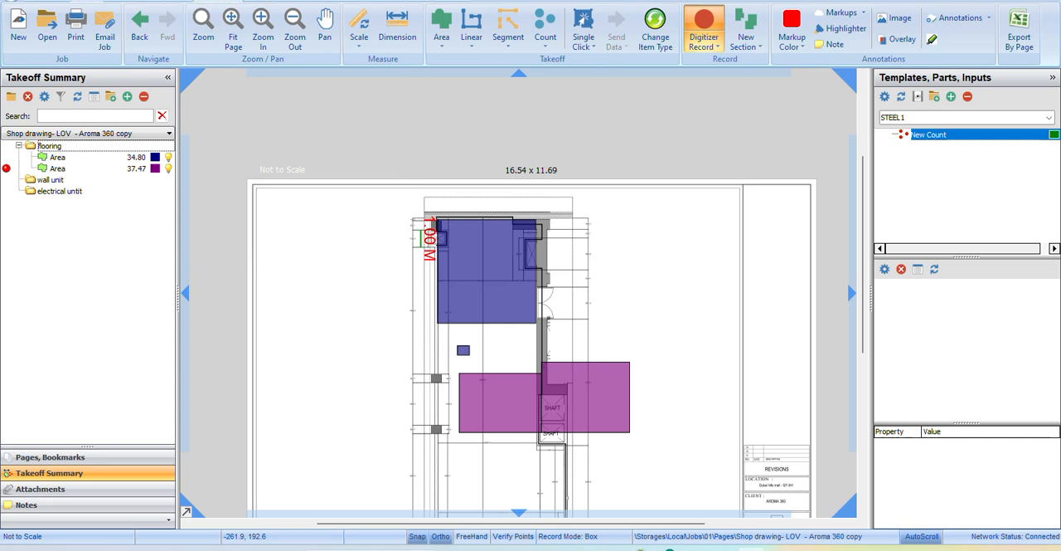
Open the estimating view and expand the flooring folder to examine the quantities of its area items.
click(217, 1)
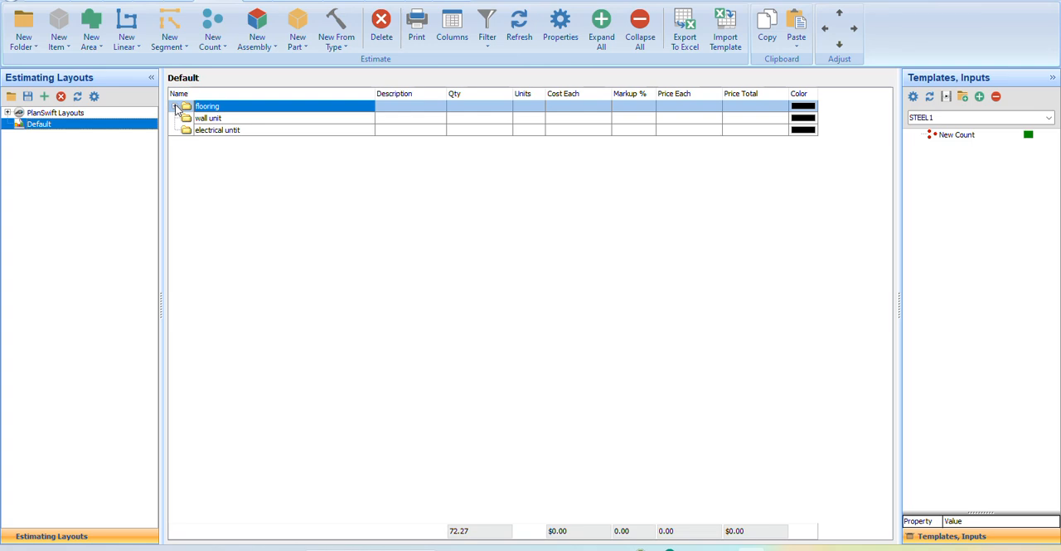
click(175, 107)
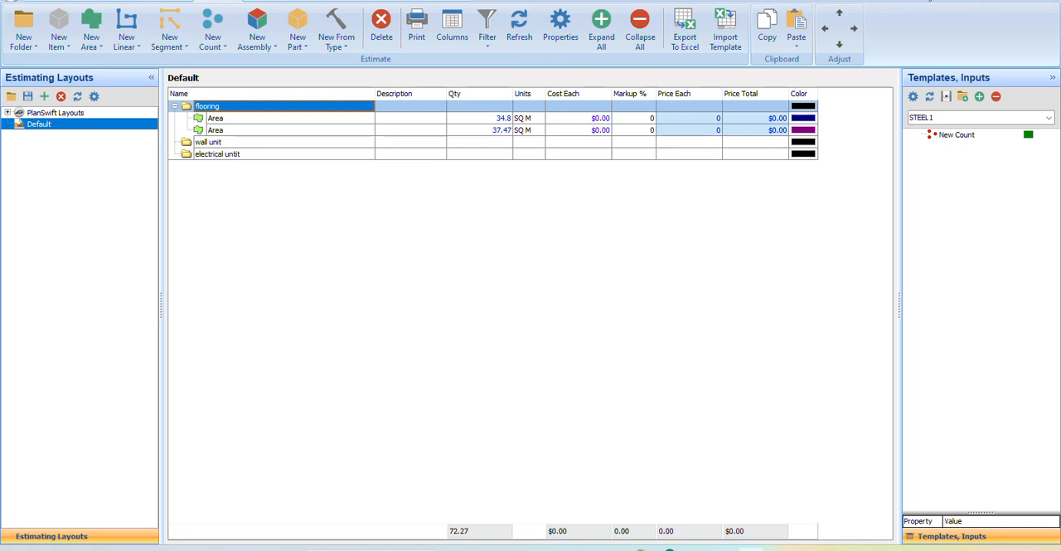
drag(912, 0, 951, 16)
click(1018, 3)
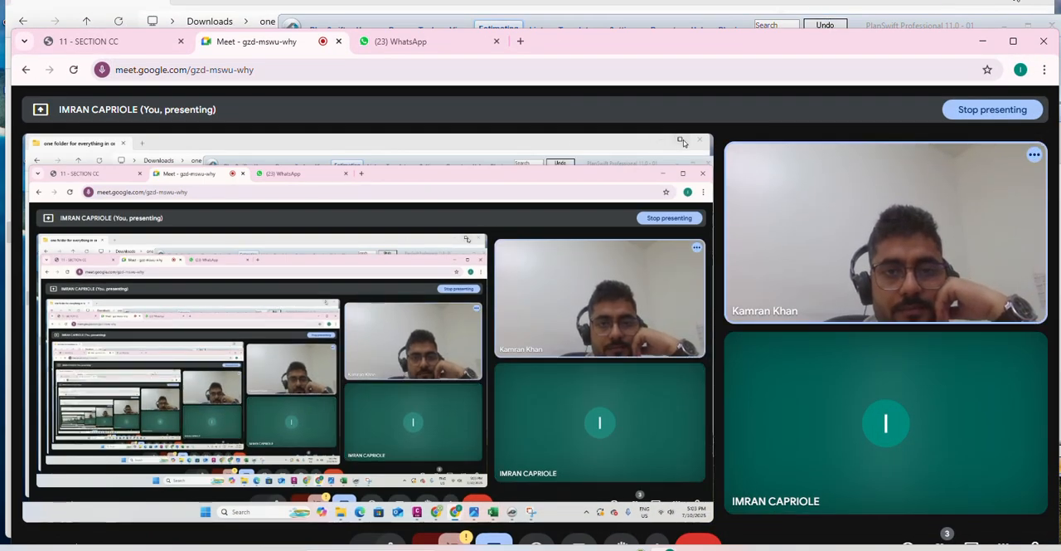
click(1009, 0)
click(989, 0)
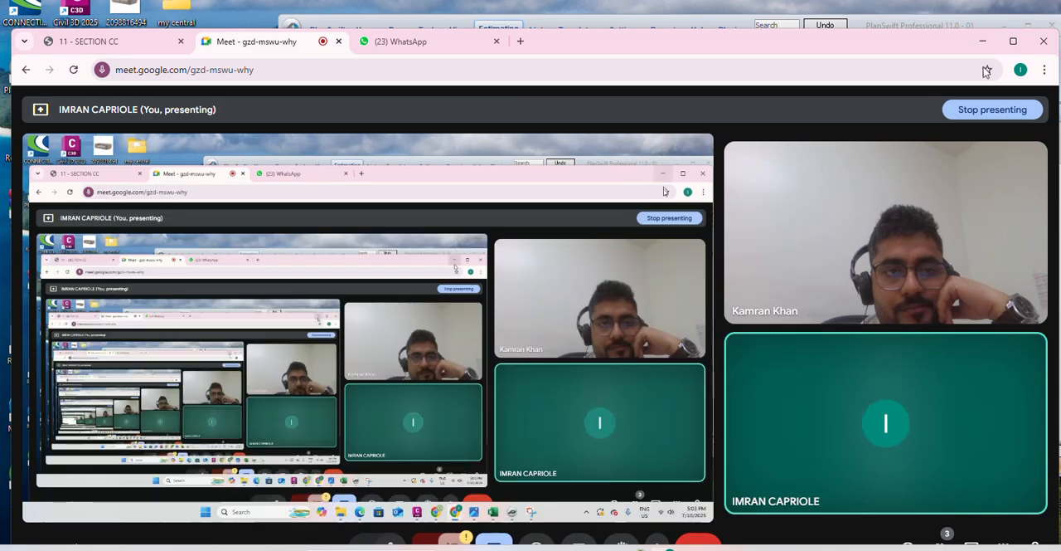
click(1012, 39)
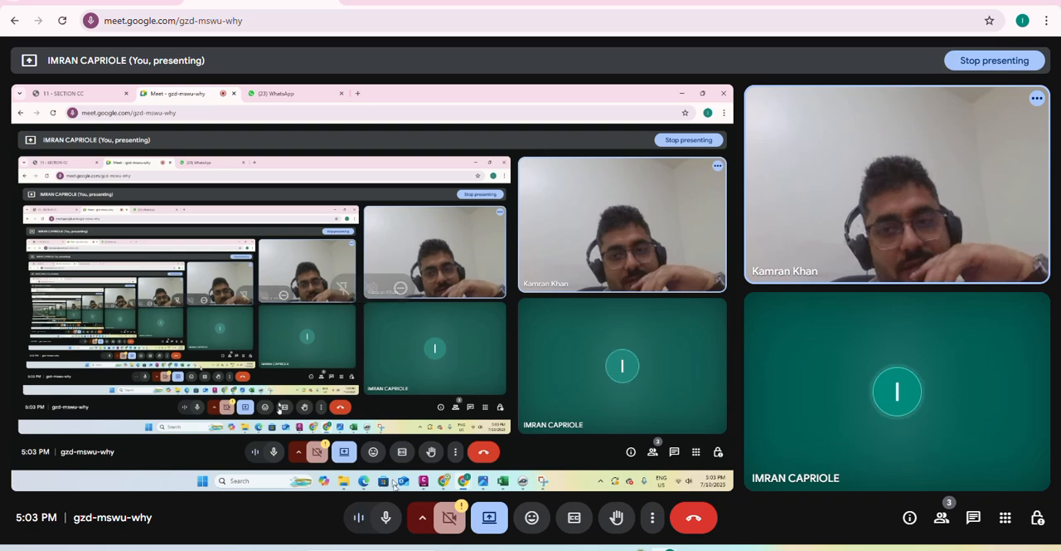
click(528, 486)
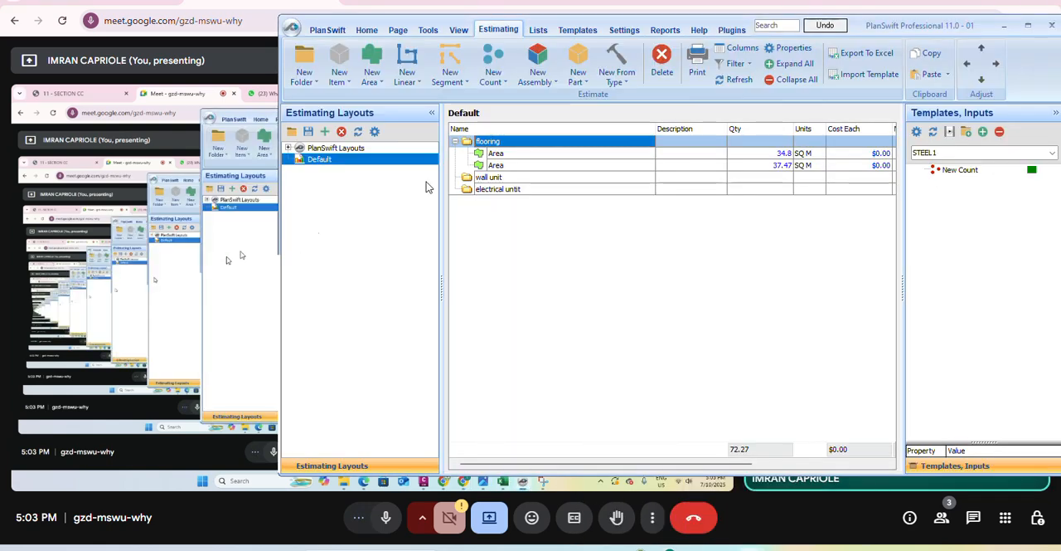
click(1029, 27)
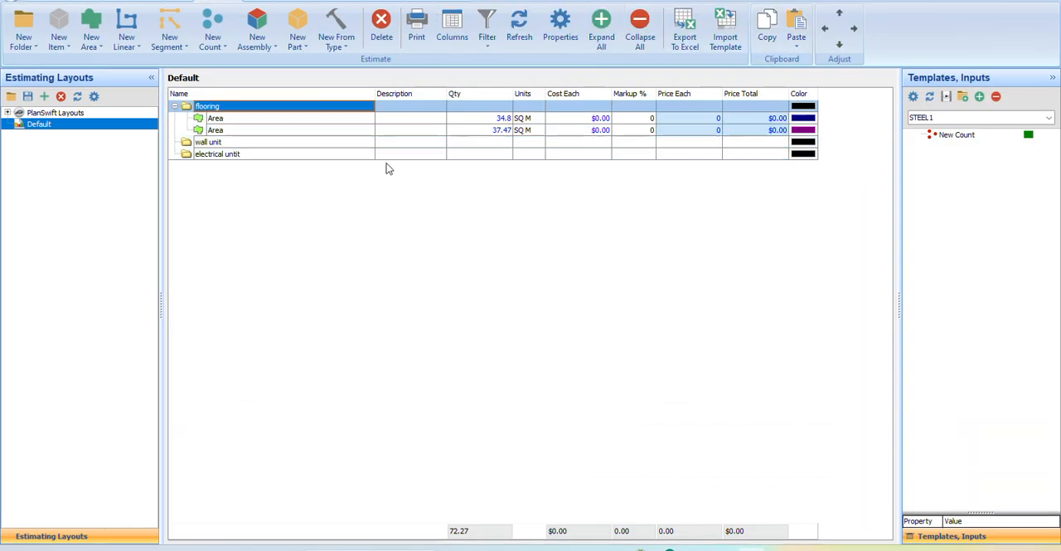
Return to the as-built layout page and stop the digitizer recording of the purple flooring area.
click(80, 1)
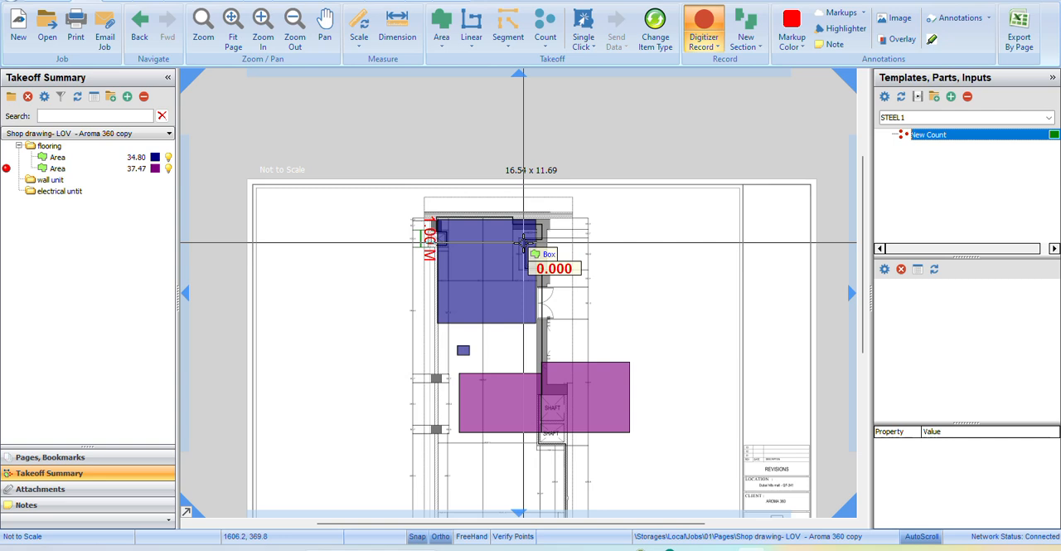
drag(476, 301, 473, 252)
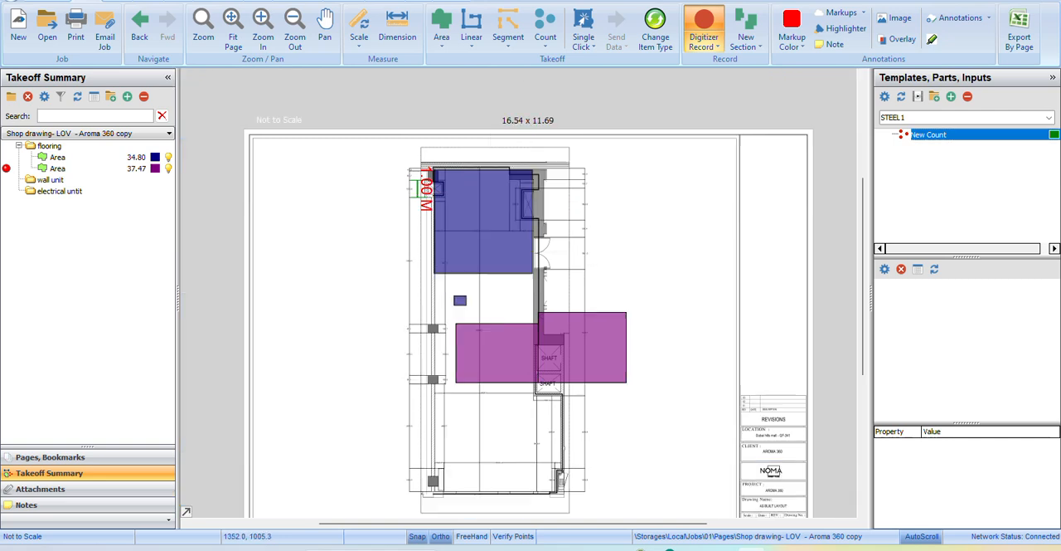
click(707, 33)
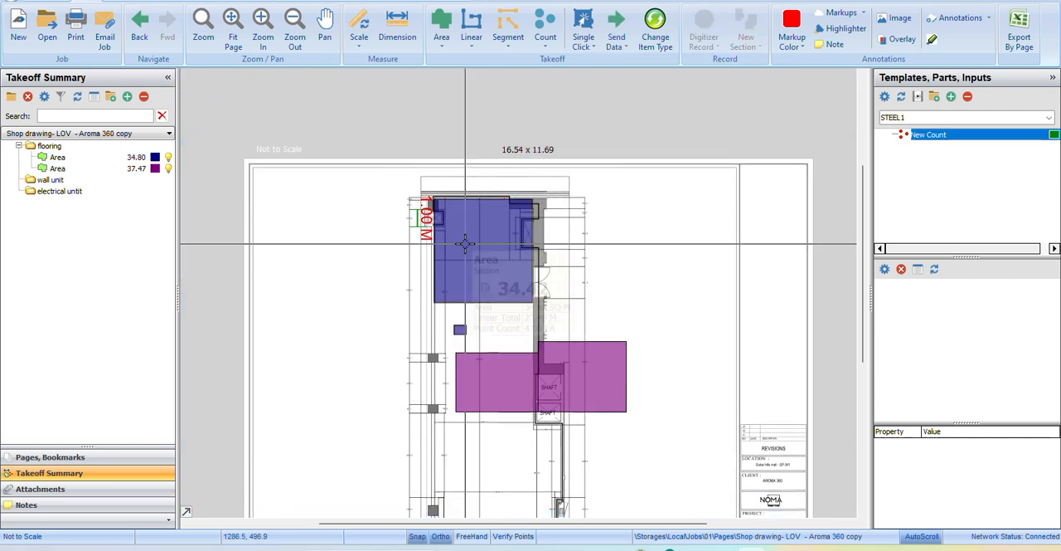
click(39, 169)
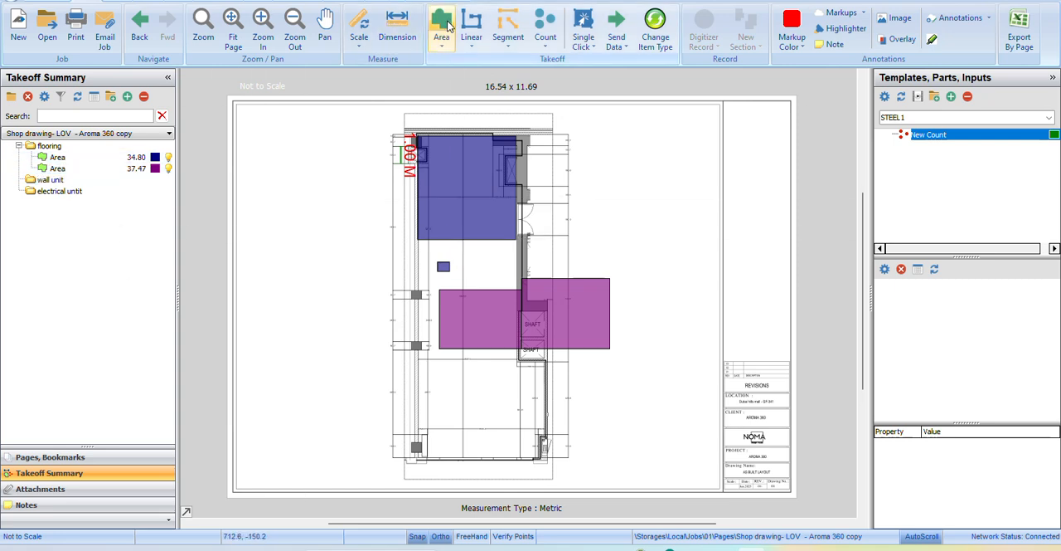
click(60, 158)
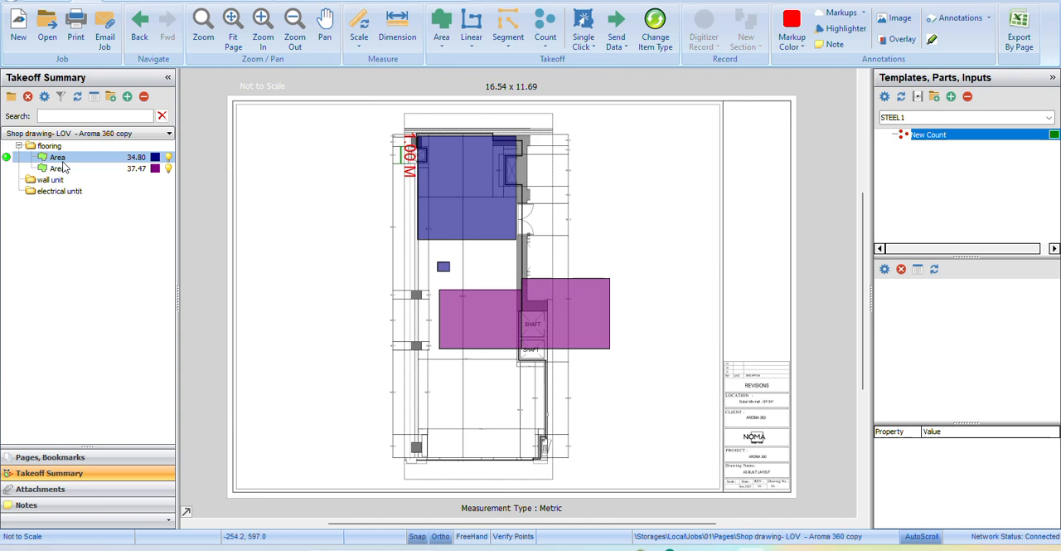
click(442, 27)
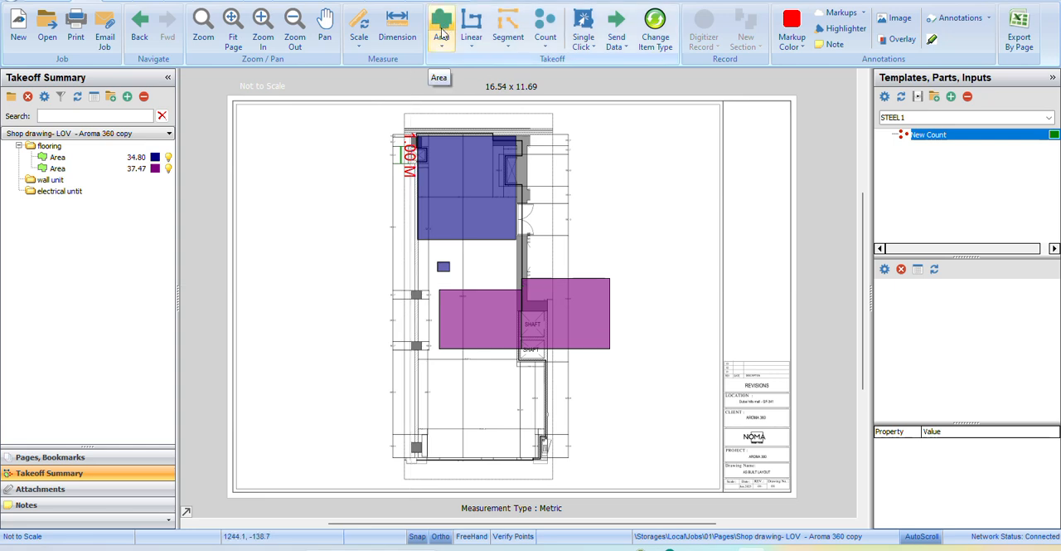
Switch from the layout page to the templates view with the sample takeoff tools.
click(301, 0)
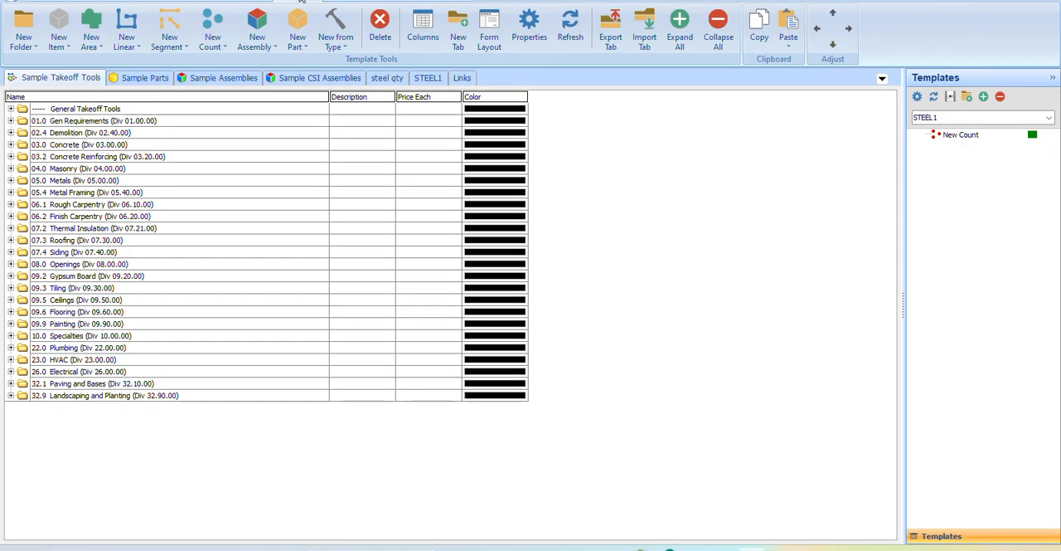
click(91, 4)
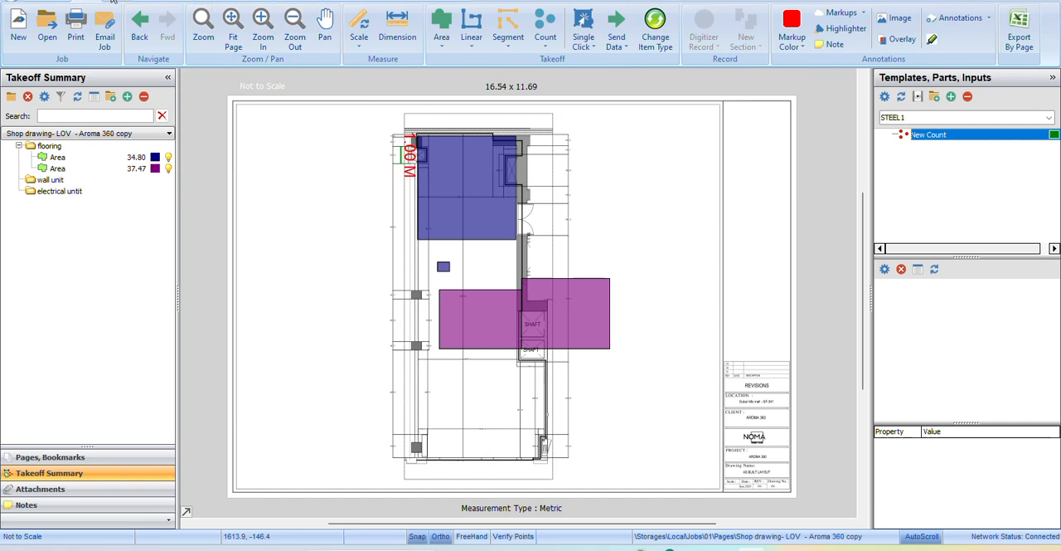
click(307, 2)
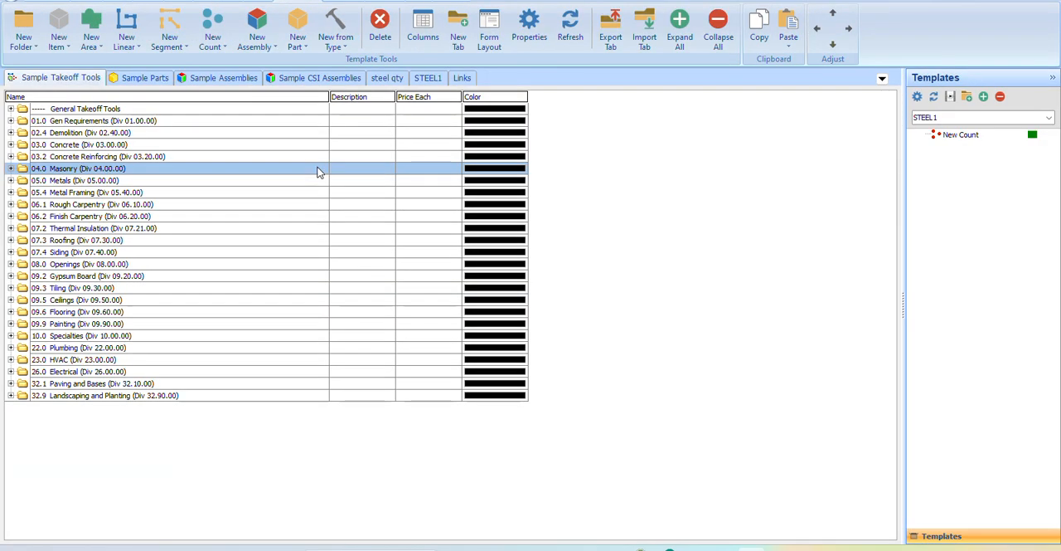
Create a new template tab named "wall display unit" in Local storage.
click(458, 37)
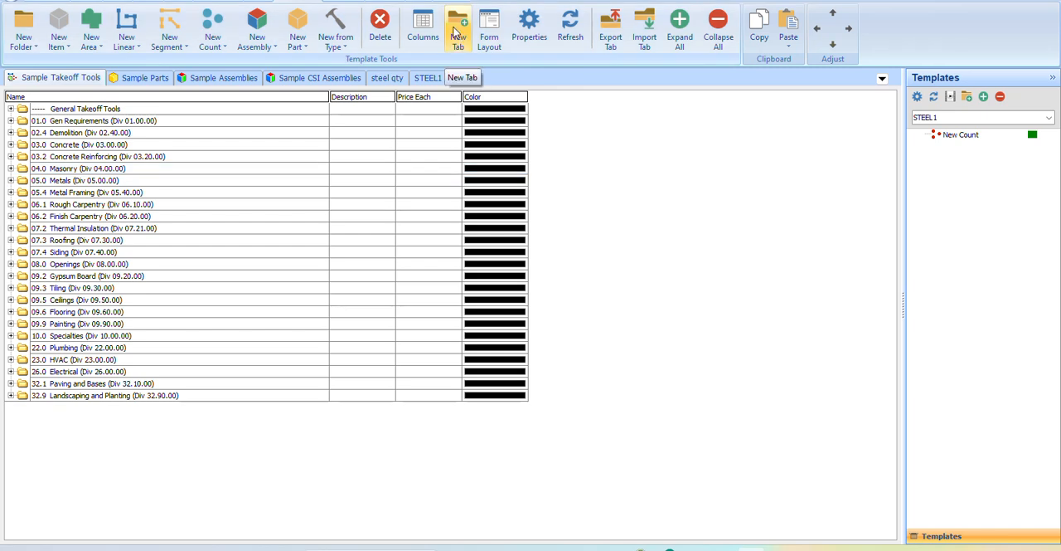
click(458, 39)
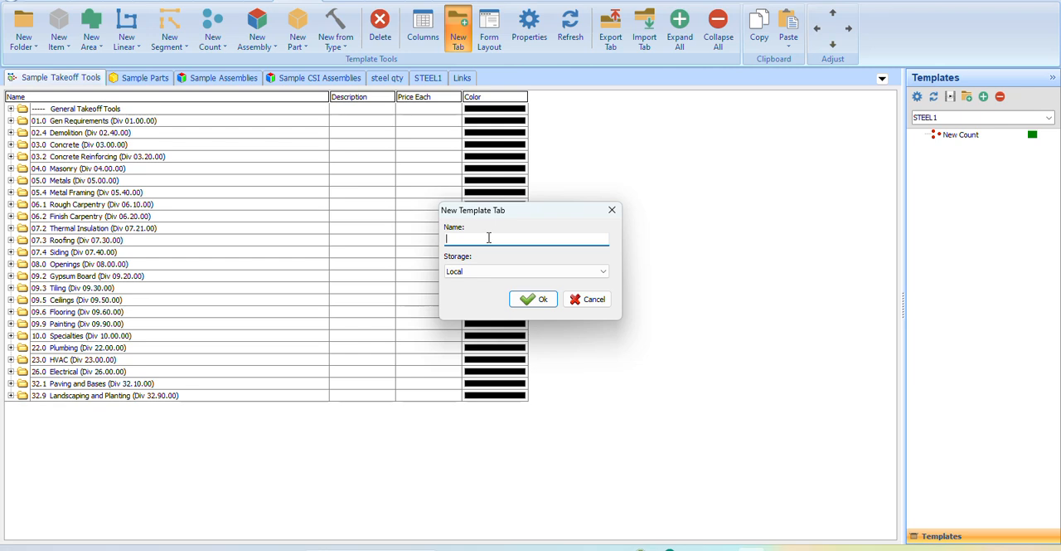
text(wall deisplay unit)
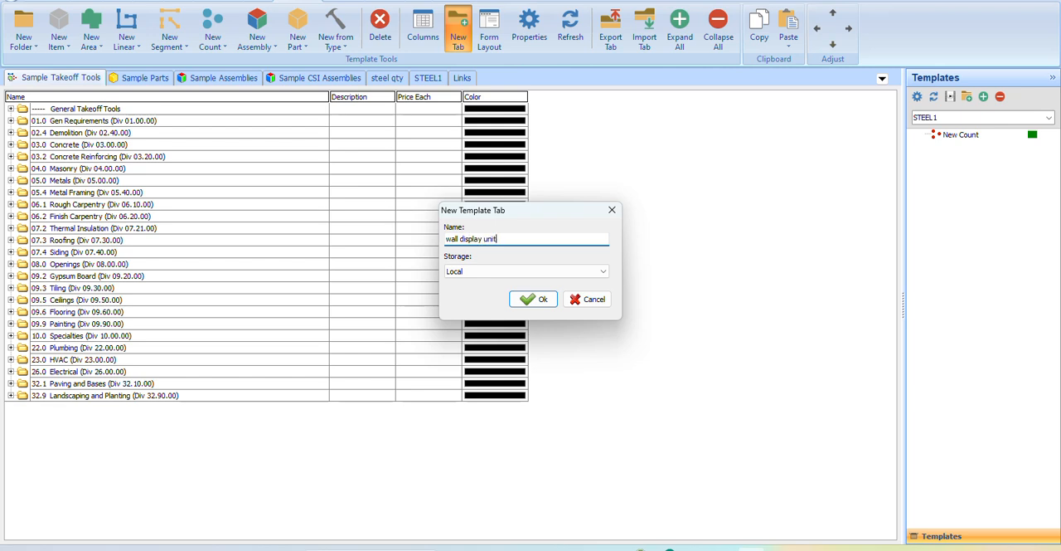
click(535, 299)
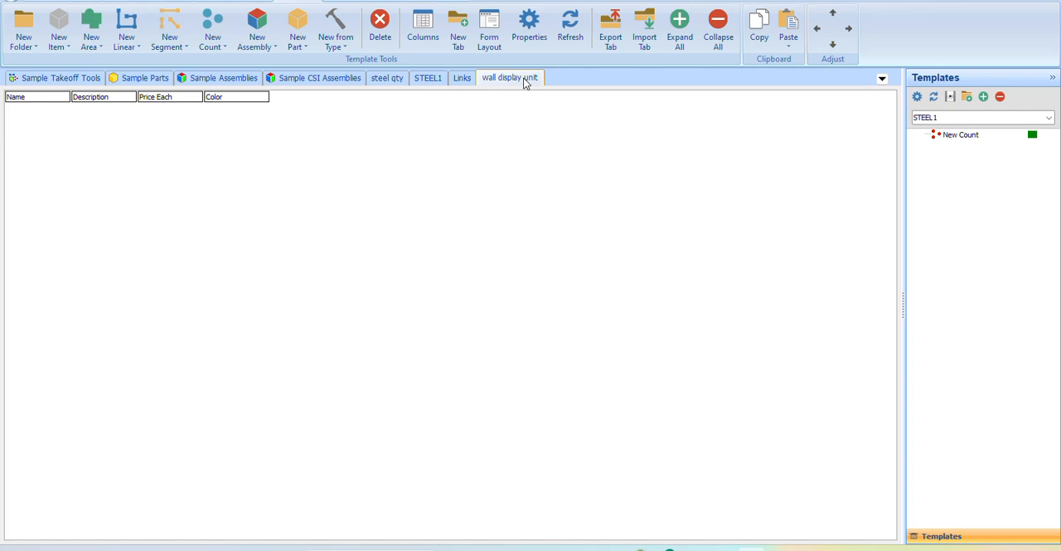
Add a new Area item to the wall display unit tab and show its advanced properties.
click(100, 23)
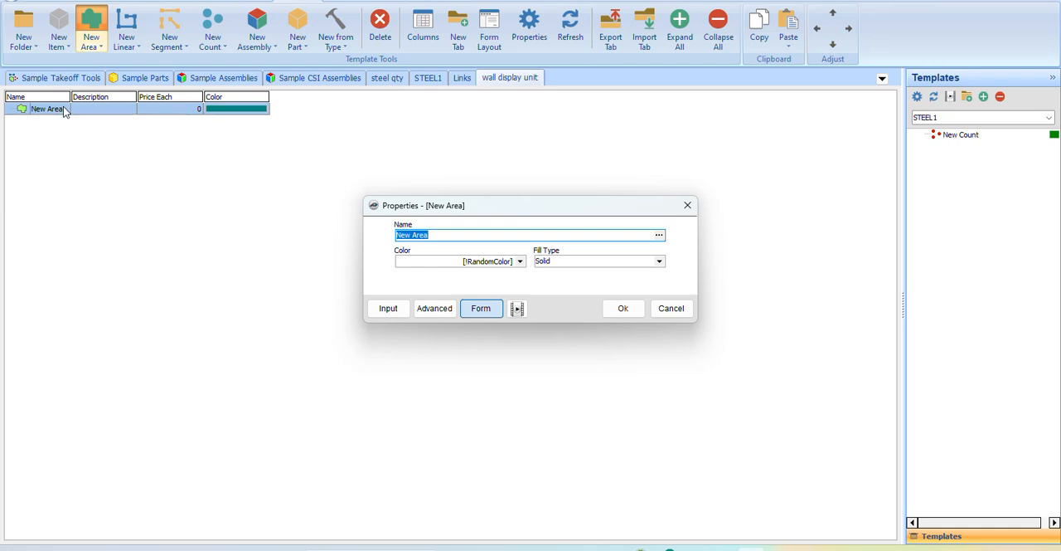
drag(446, 204, 339, 172)
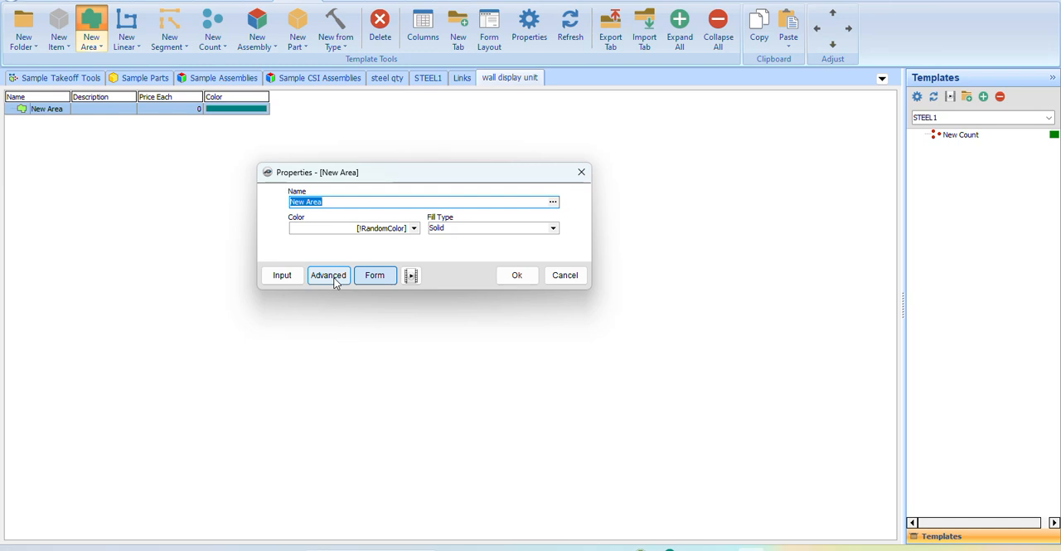
click(286, 275)
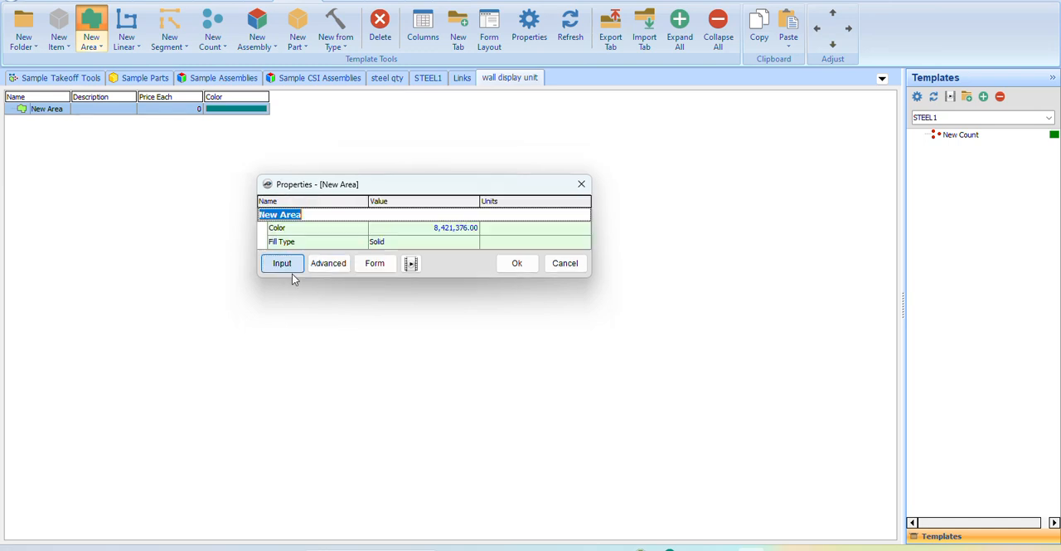
click(317, 266)
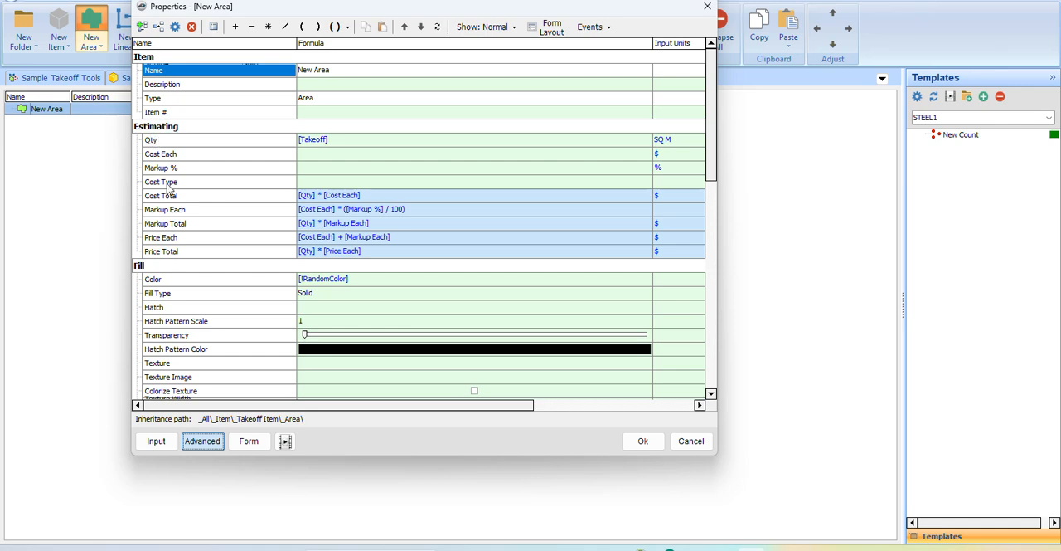
Examine the new area's advanced properties from the estimating and fill groups through takeoff data, work breakdown structure and other settings.
scroll(161, 288, down, 4)
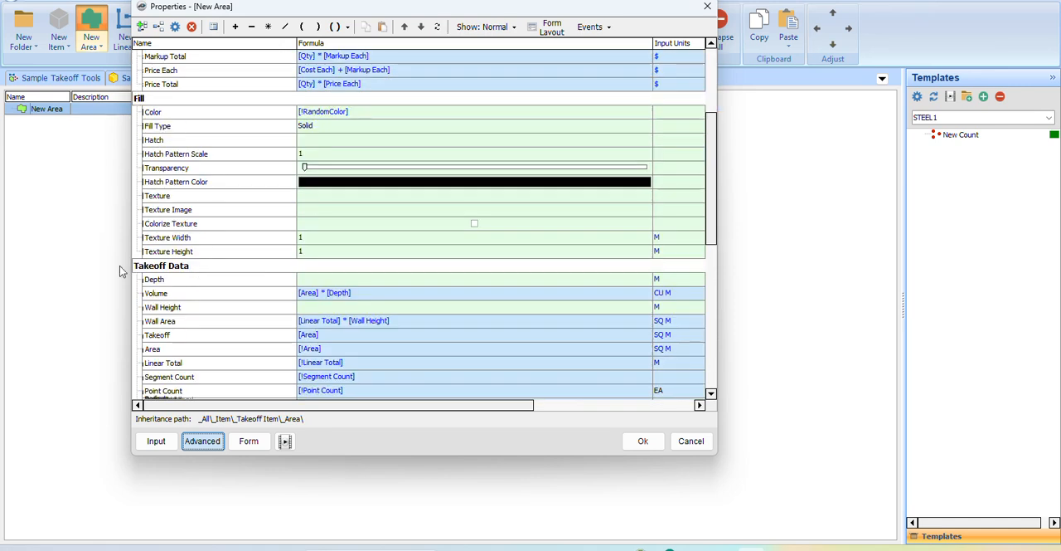
scroll(220, 272, down, 4)
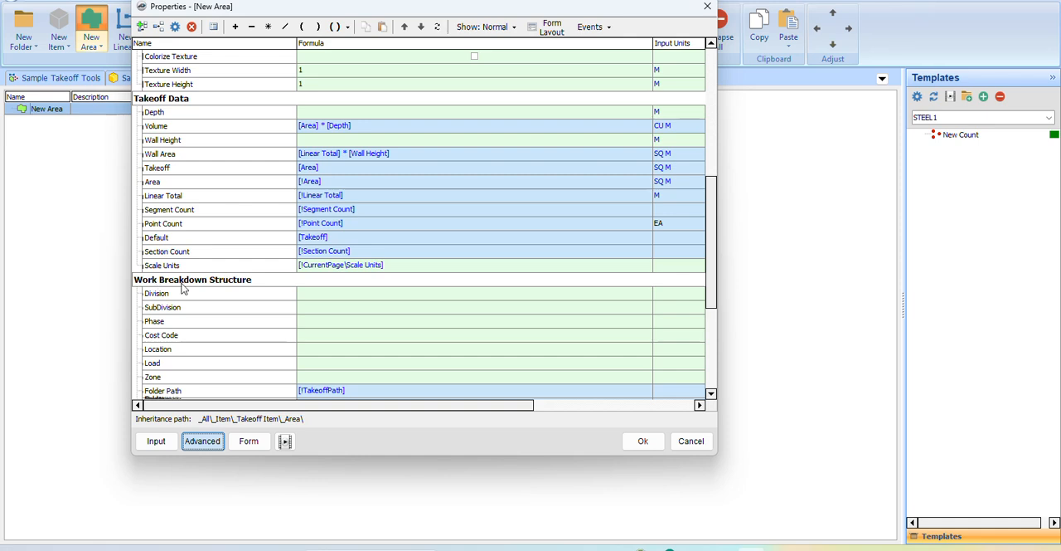
scroll(242, 289, down, 4)
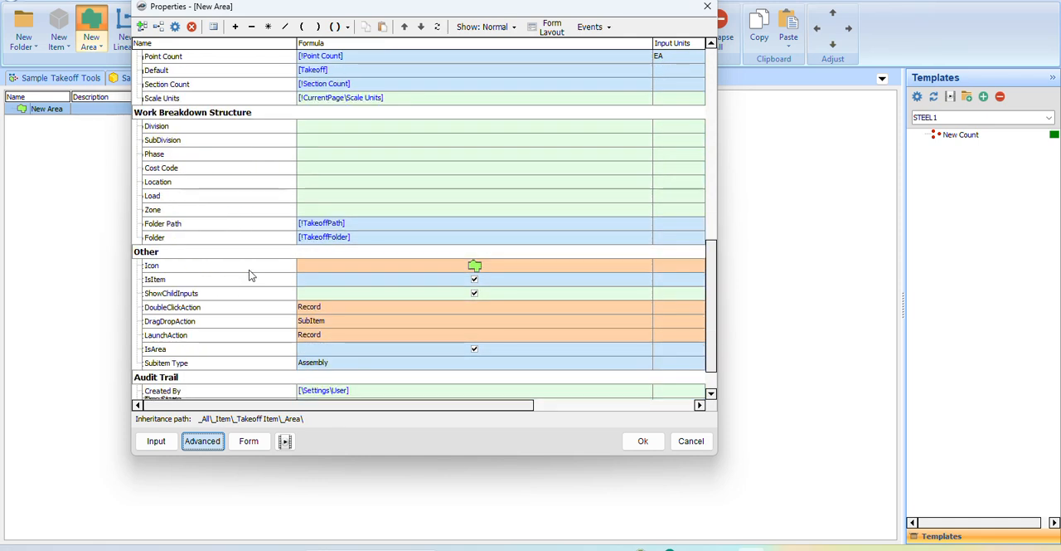
scroll(250, 275, down, 2)
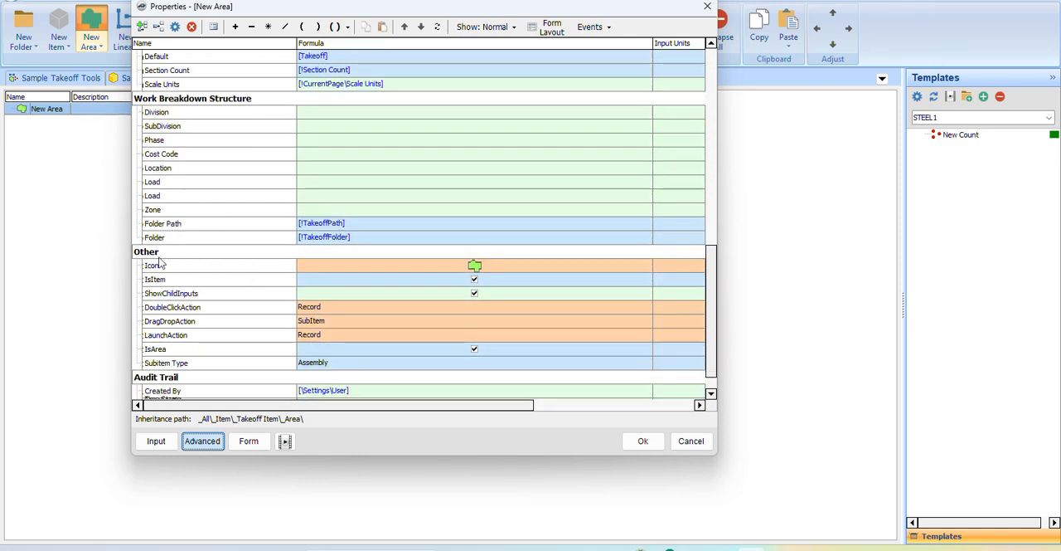
scroll(213, 315, up, 12)
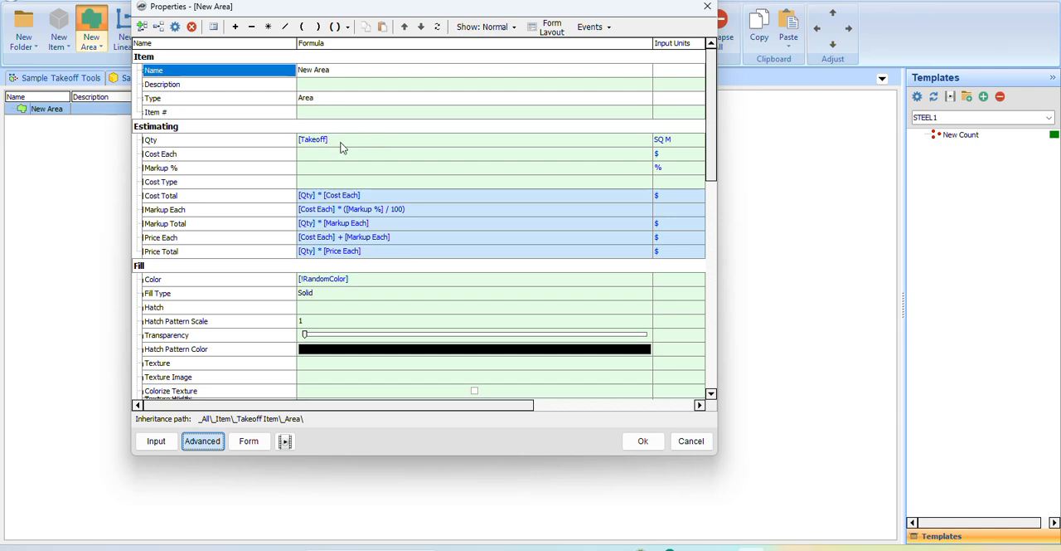
Compare the new area's Qty formula under Estimating with the Takeoff and Area formulas under Takeoff Data.
scroll(220, 177, down, 6)
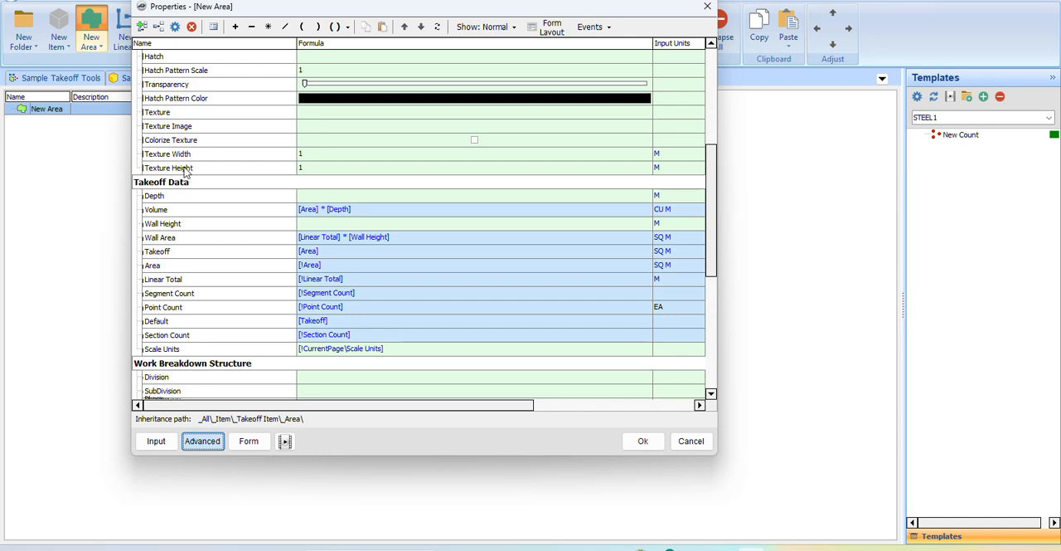
click(172, 255)
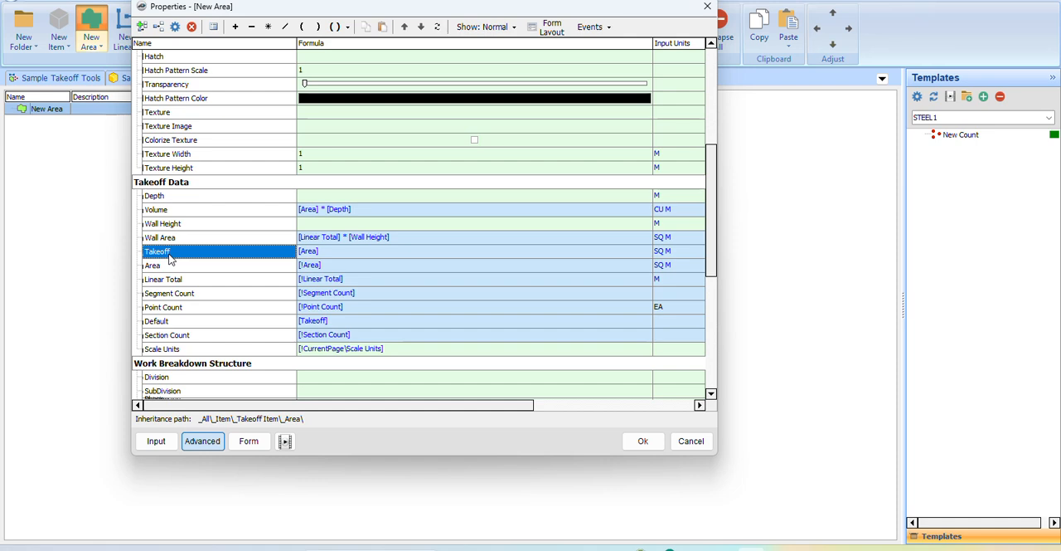
scroll(172, 259, up, 6)
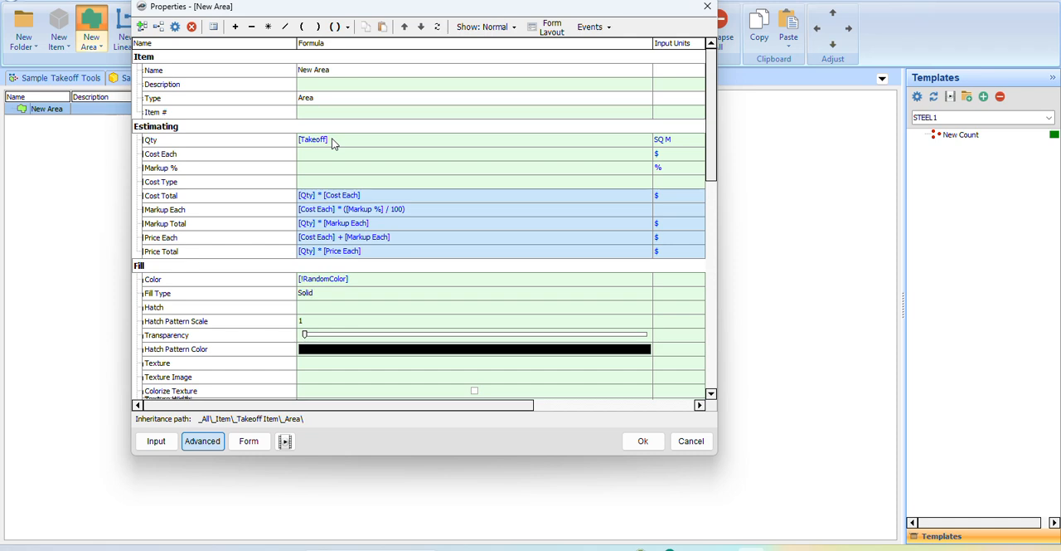
scroll(333, 144, down, 5)
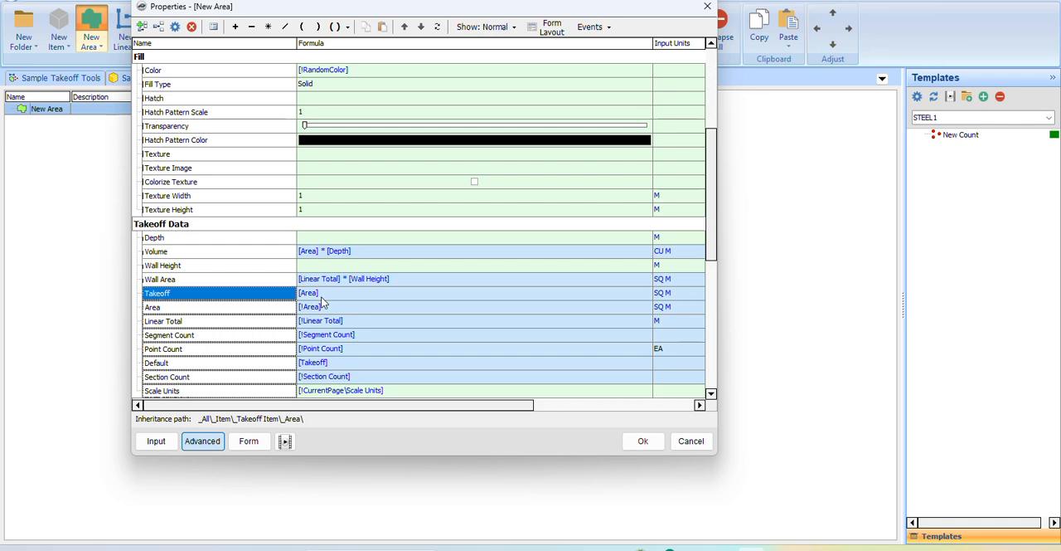
scroll(247, 201, up, 5)
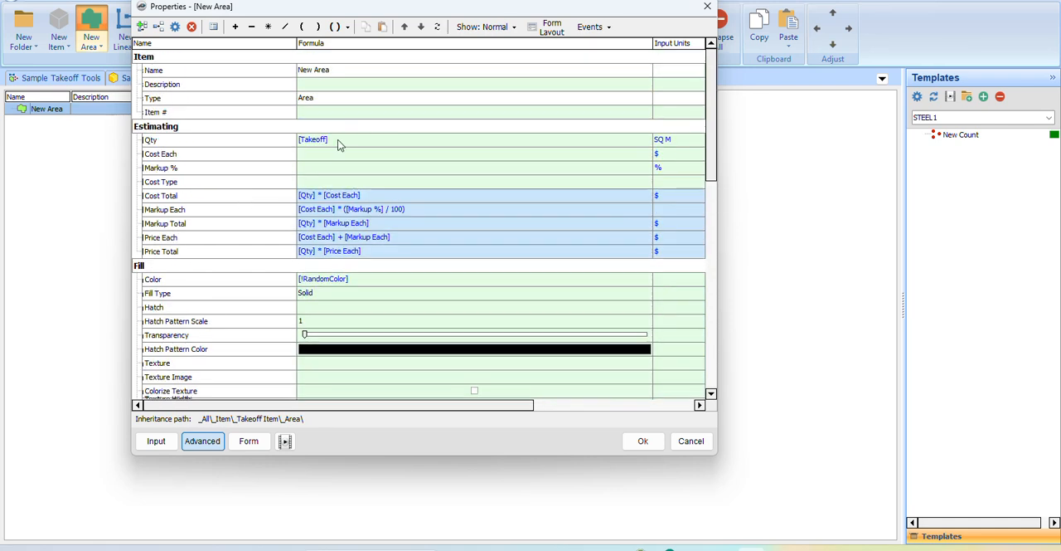
scroll(338, 145, down, 5)
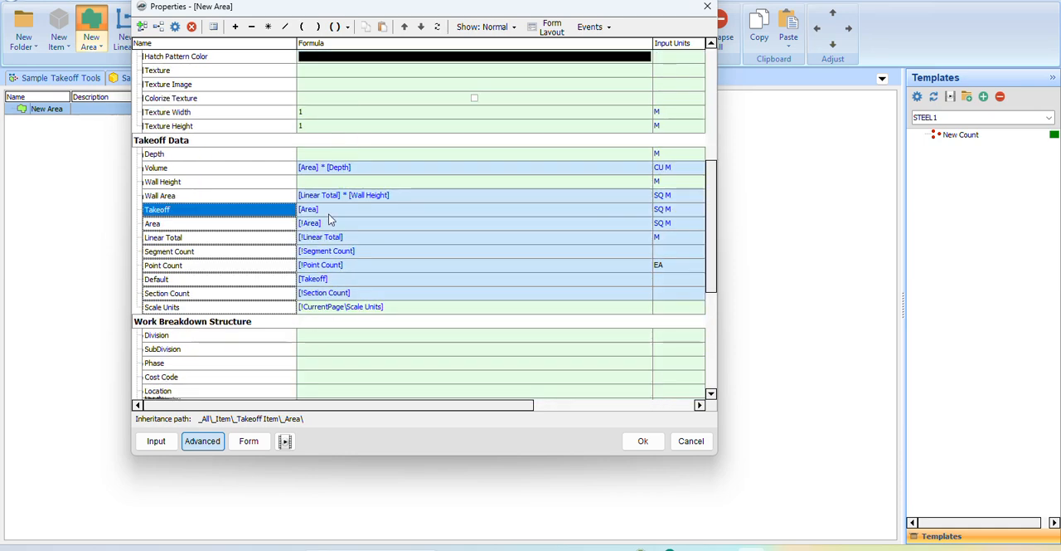
drag(239, 18, 268, 280)
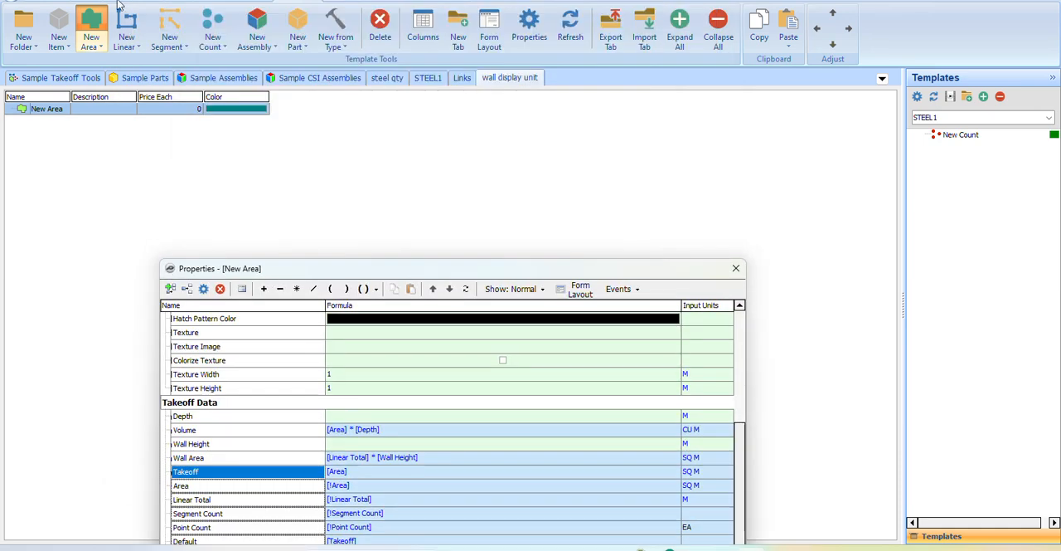
drag(343, 262, 245, 11)
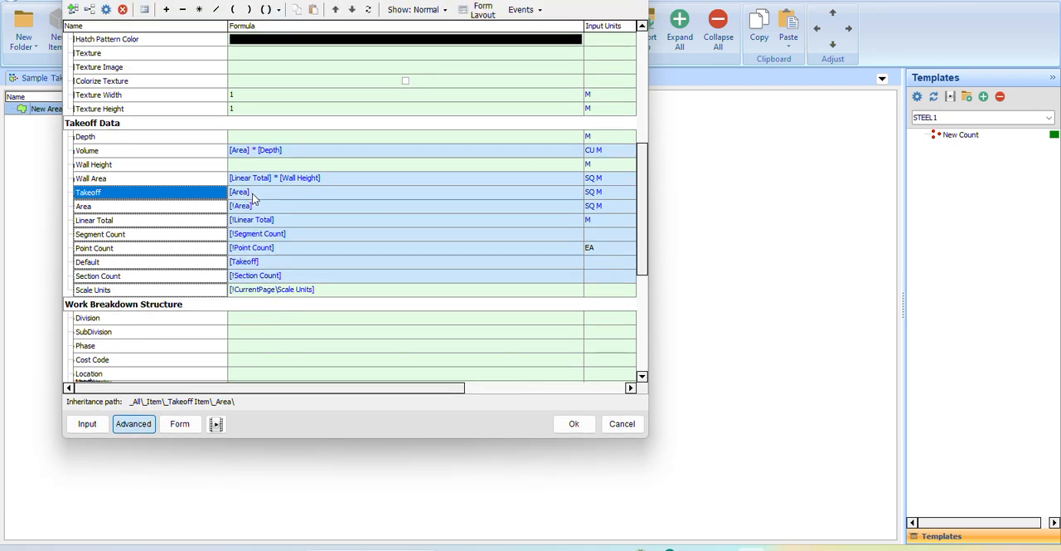
Add a Number property named "wall hight" to the new area's Estimating group.
scroll(252, 194, up, 7)
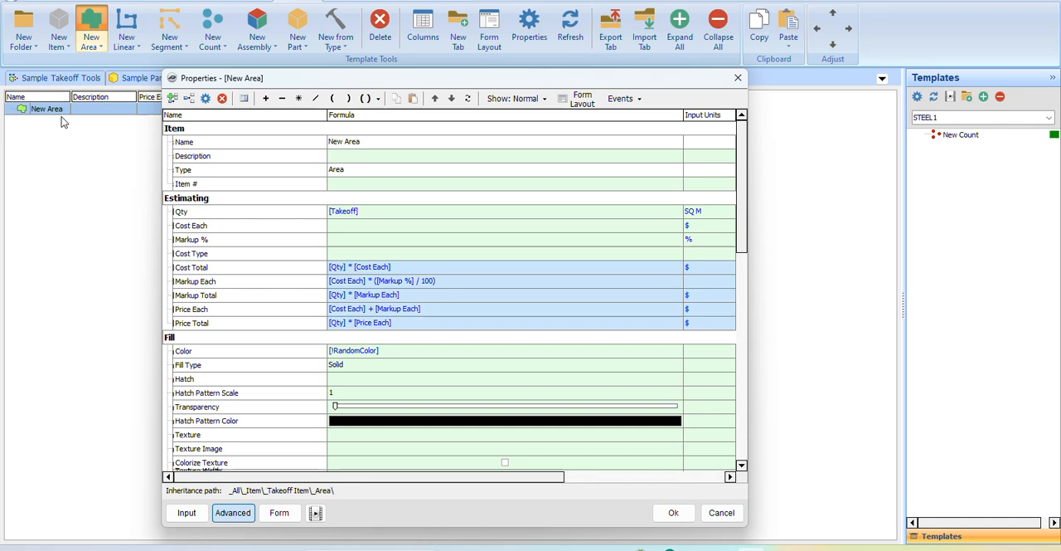
drag(358, 80, 298, 83)
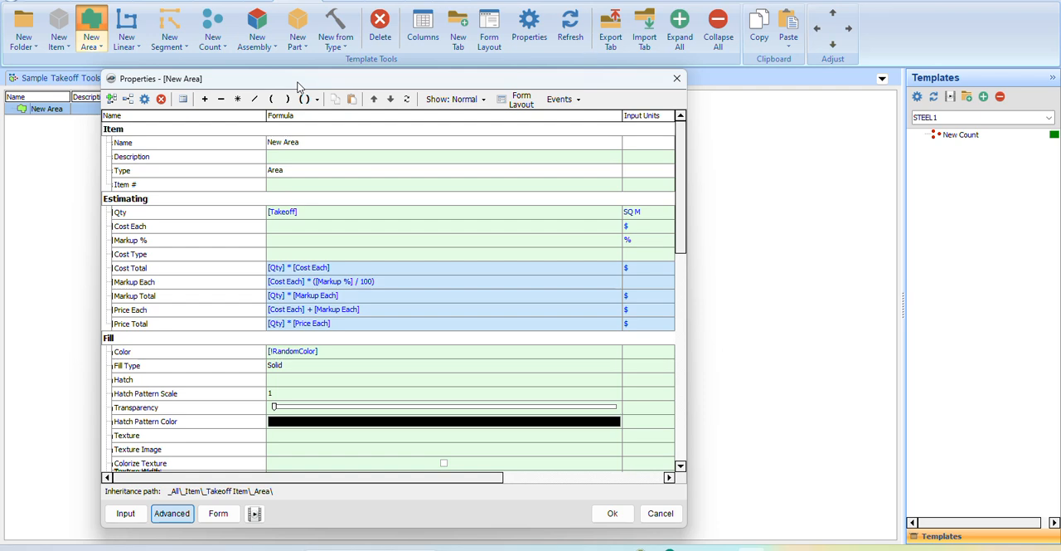
drag(297, 83, 301, 68)
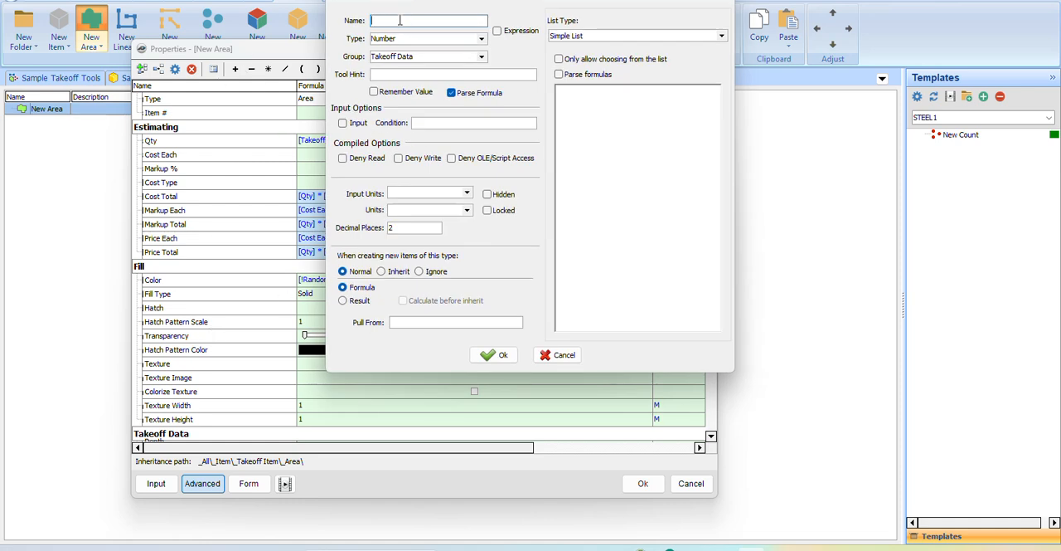
text(wall hight)
click(481, 56)
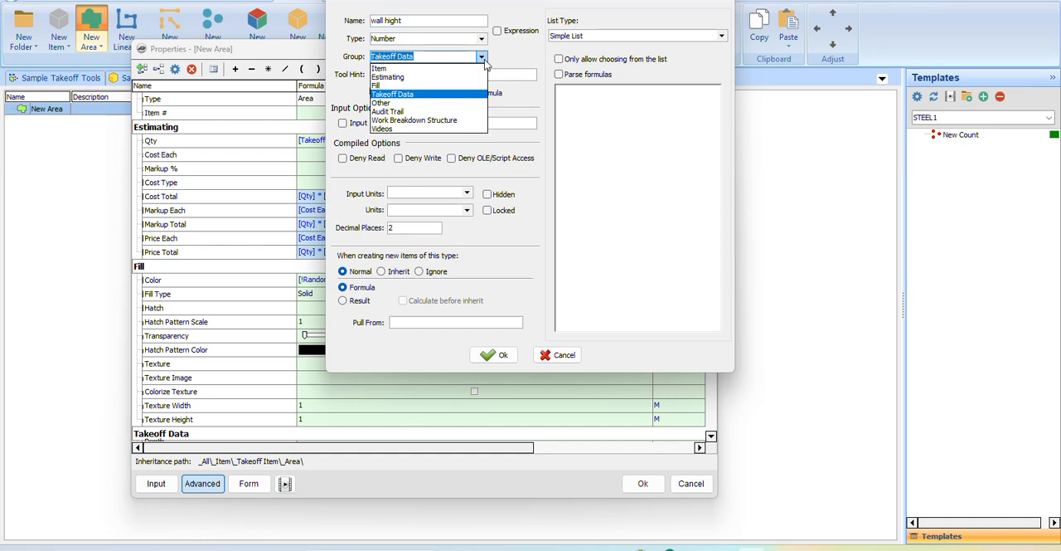
click(408, 86)
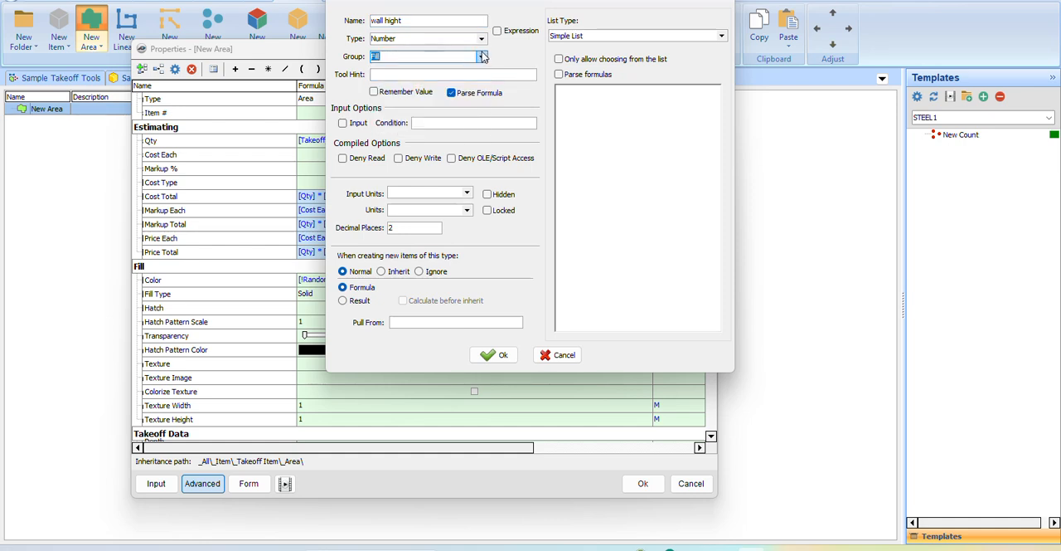
click(482, 57)
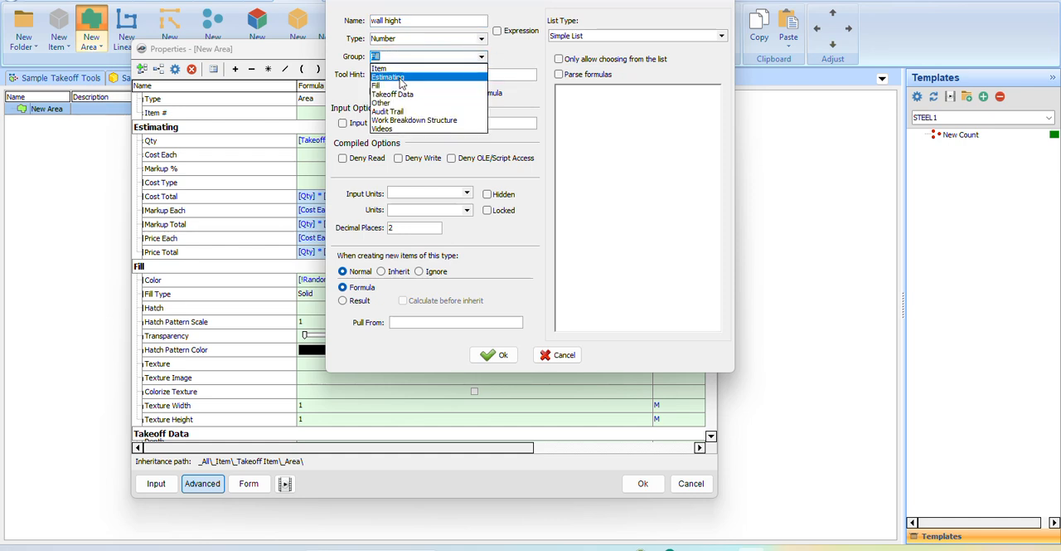
click(401, 78)
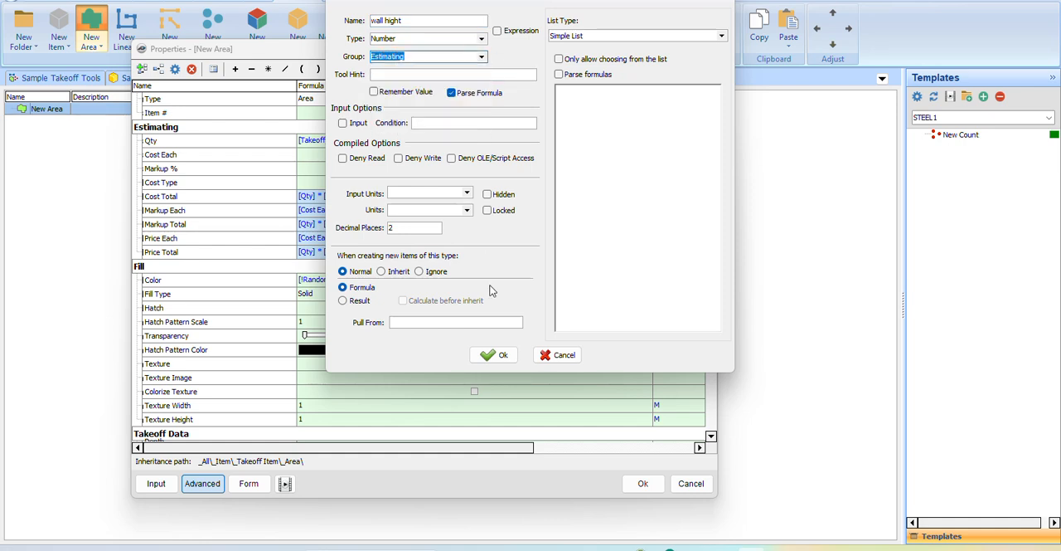
click(498, 356)
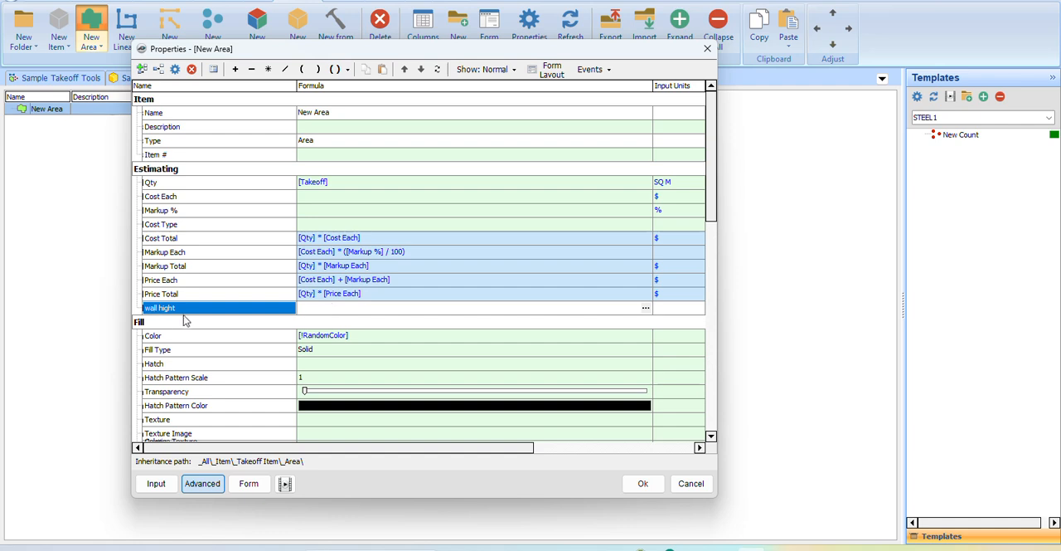
Add a second Number property named "thikness" to the Estimating group of the new area.
click(312, 308)
click(321, 178)
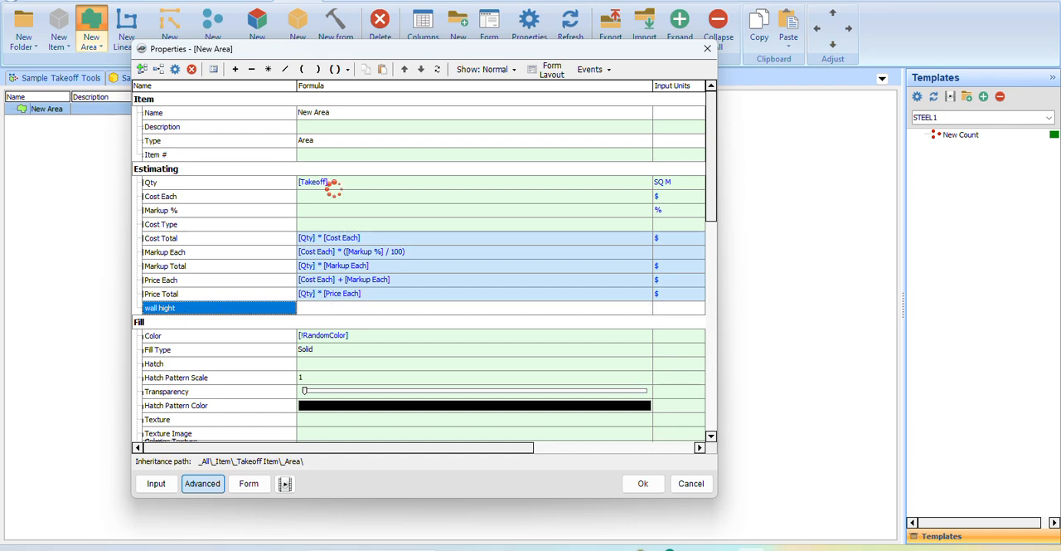
click(174, 311)
click(157, 72)
click(393, 20)
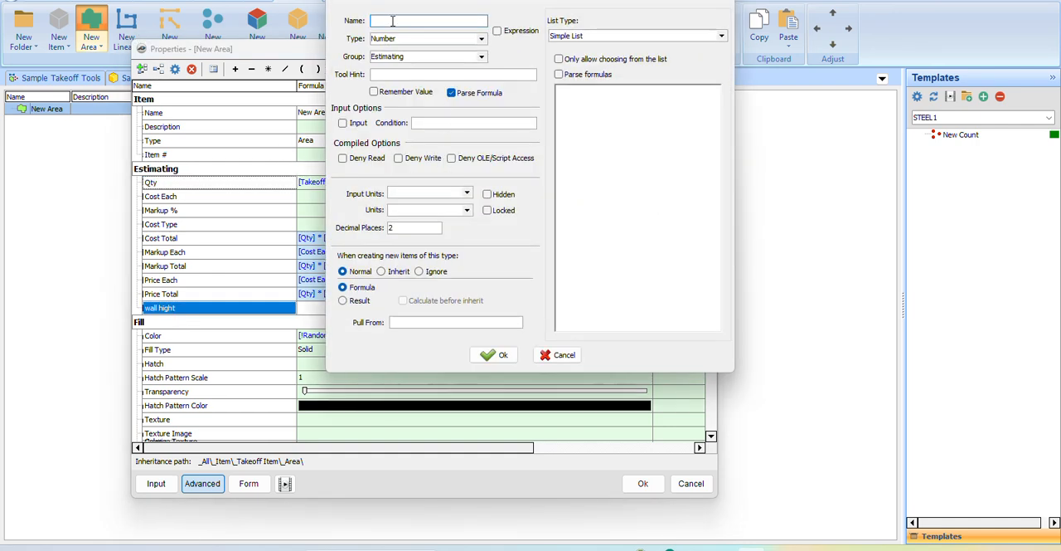
text(t)
text(h)
text(ic)
text(ne)
text(ss)
key(Left)
key(Left)
key(Left)
key(Left)
key(BackSpace)
text(ck)
key(BackSpace)
key(BackSpace)
text(k)
click(498, 354)
Change the area's Qty formula to [Takeoff] * [thikness].
scroll(193, 320, right, 3)
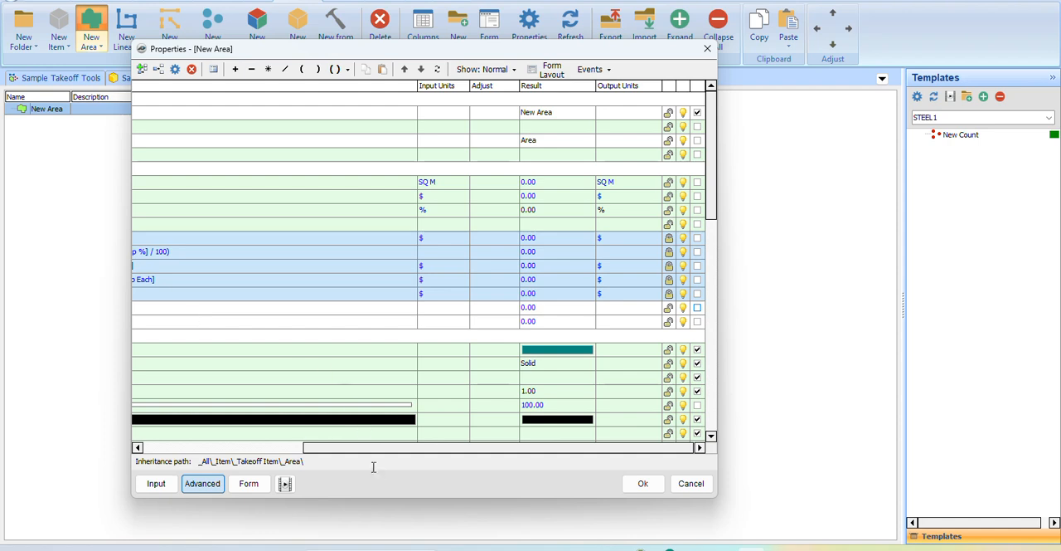
drag(380, 448, 220, 448)
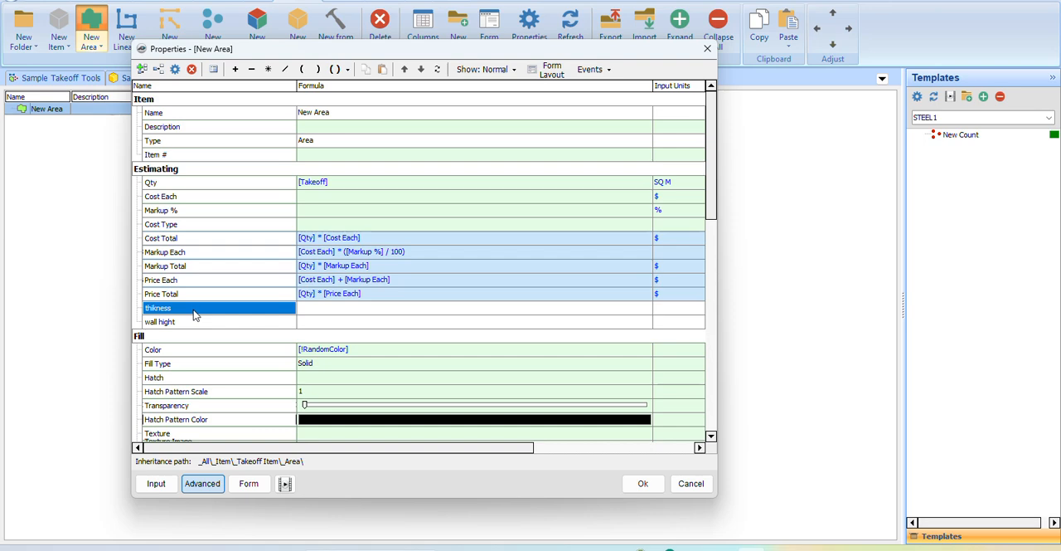
scroll(356, 179, right, 3)
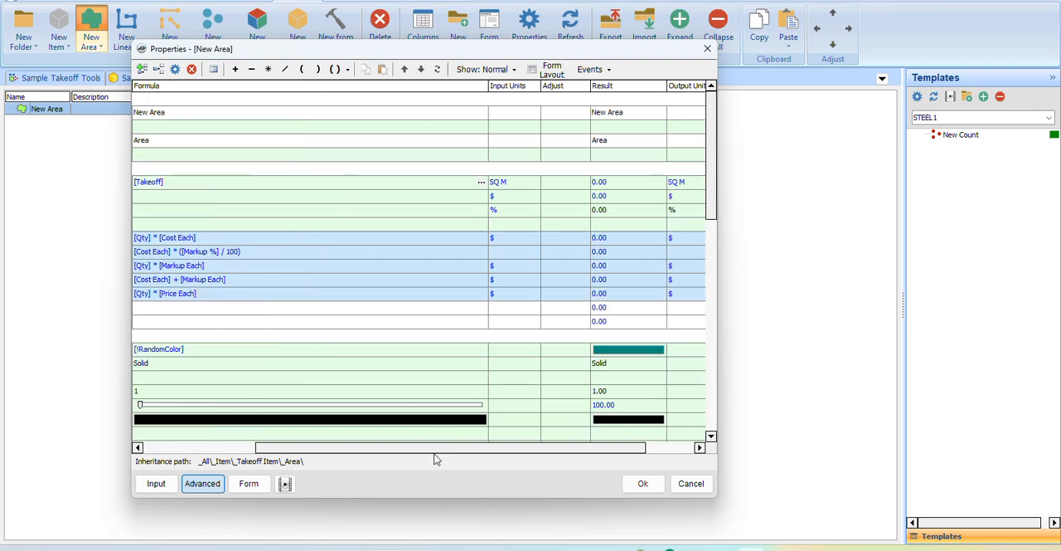
scroll(372, 445, left, 3)
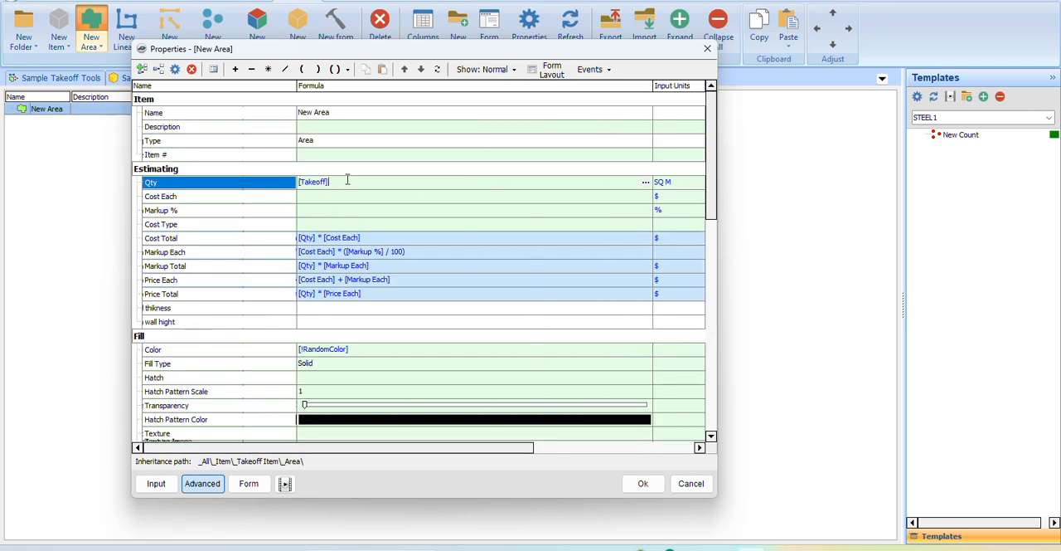
text(*)
drag(193, 315, 386, 192)
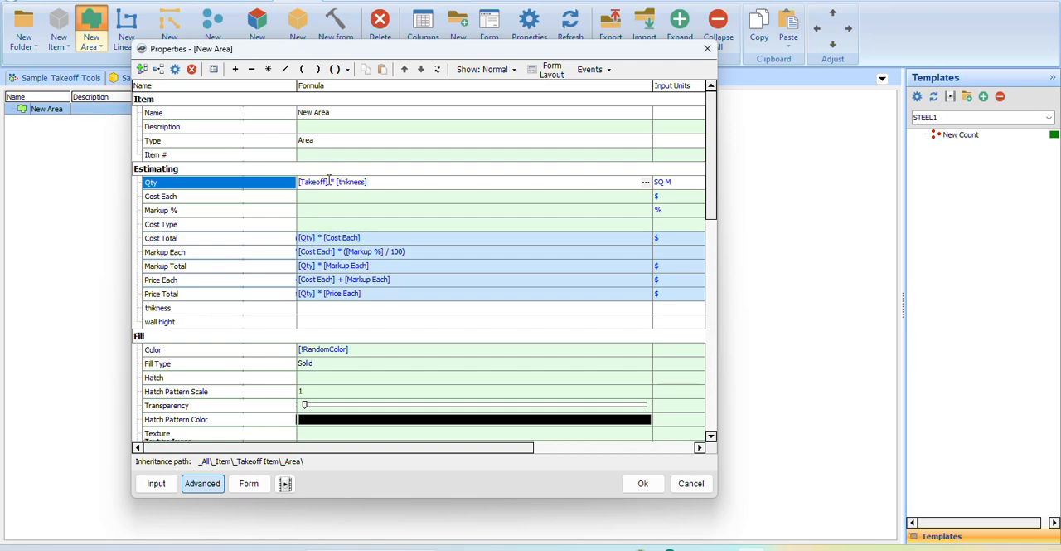
Set the input units of the area's Qty property to CU M.
scroll(243, 358, down, 7)
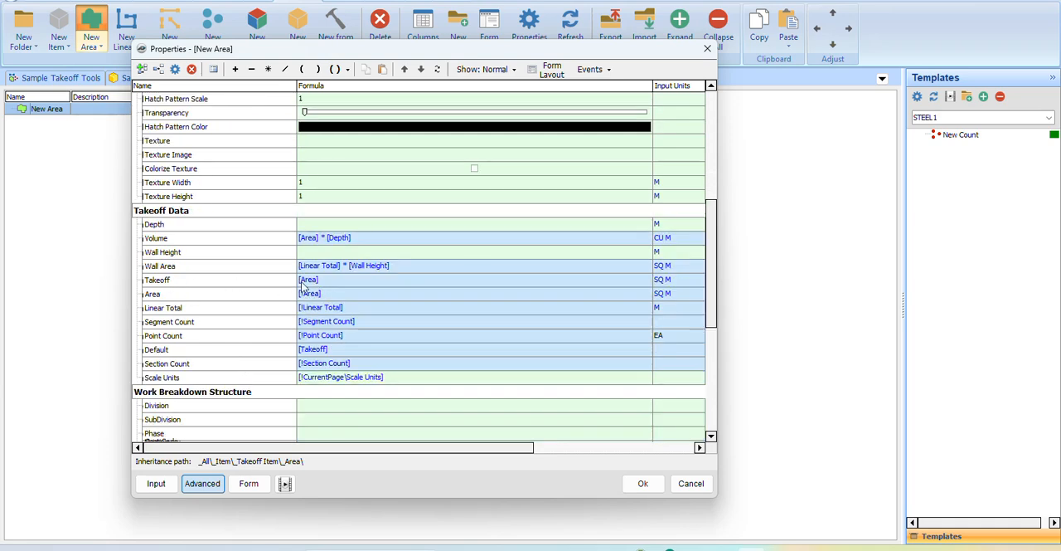
scroll(268, 284, up, 7)
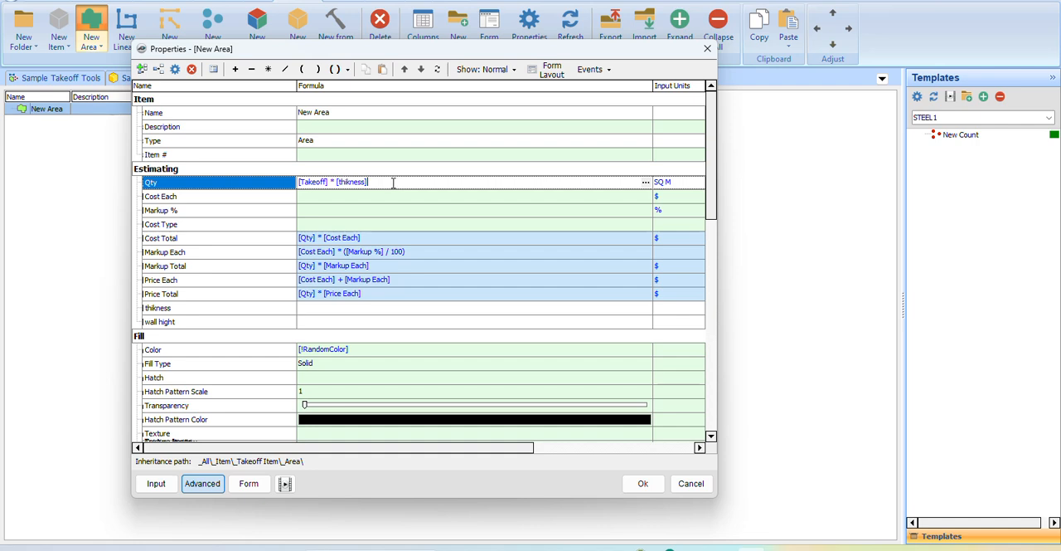
click(681, 184)
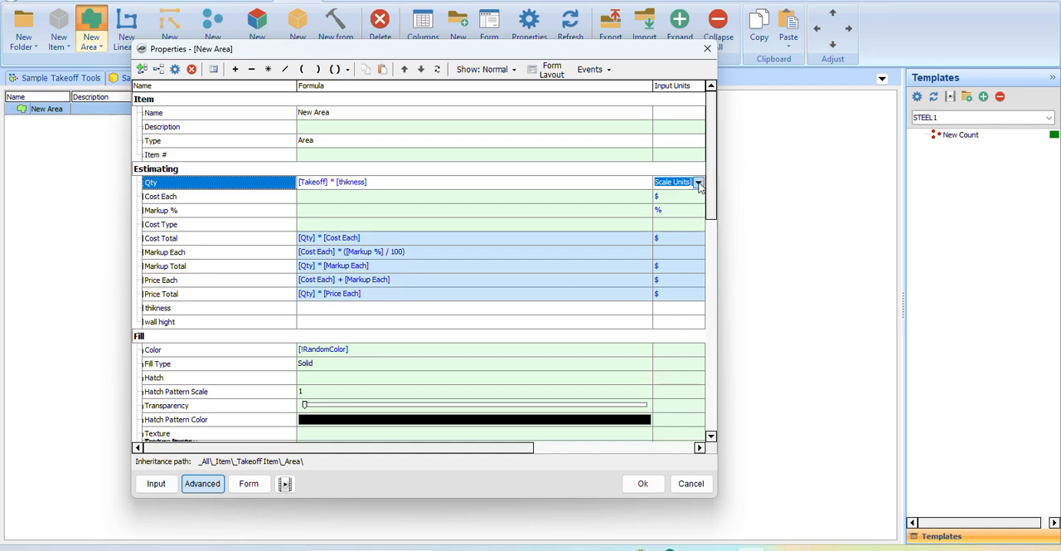
click(699, 183)
scroll(672, 224, down, 3)
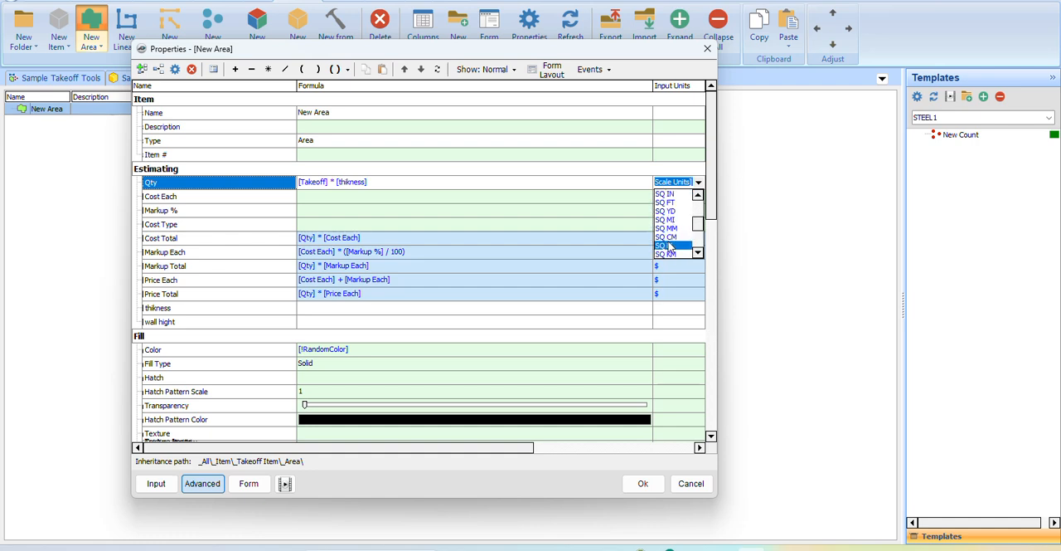
scroll(670, 251, down, 1)
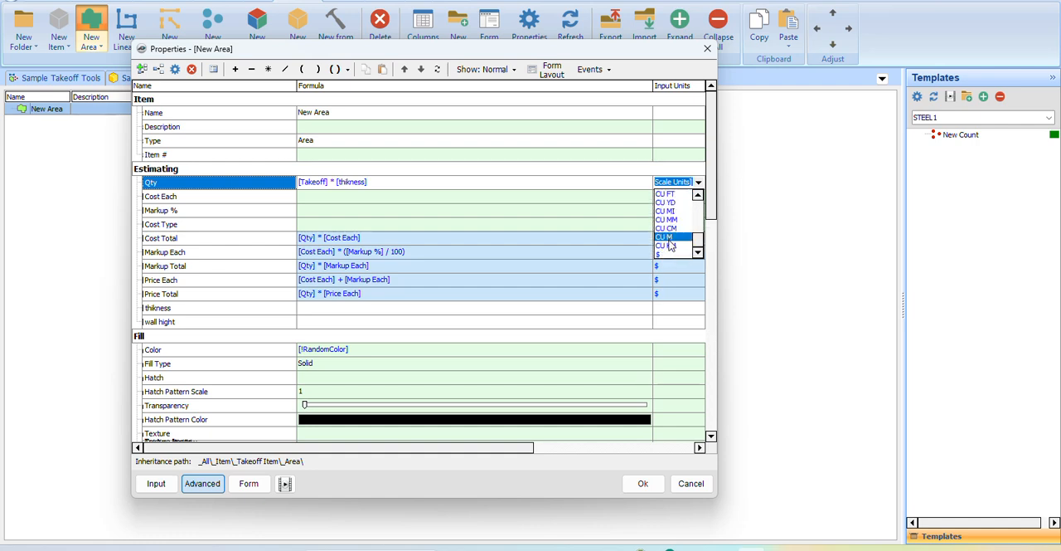
click(668, 239)
click(608, 225)
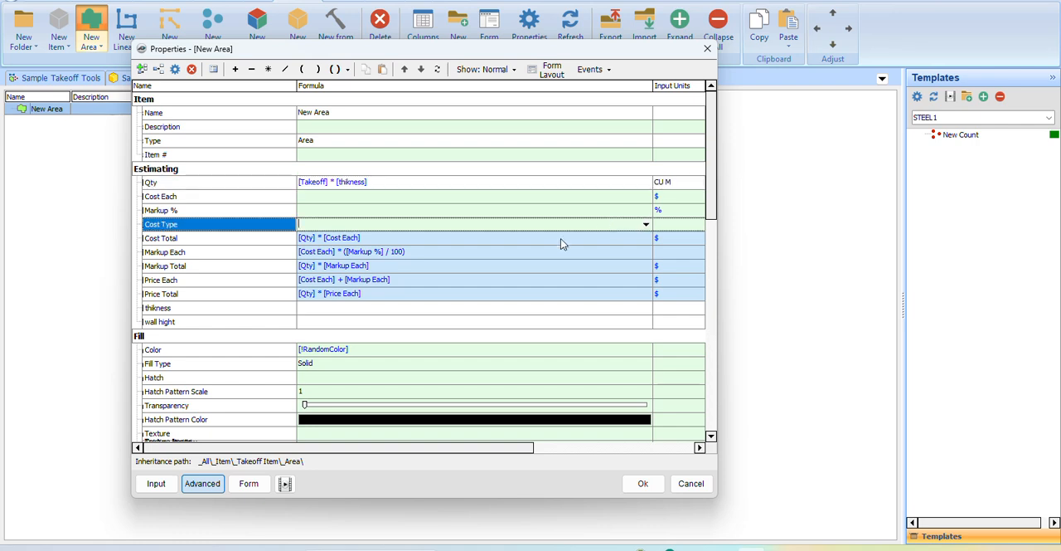
Include the thikness property on the area's input form and save the item's properties.
click(235, 197)
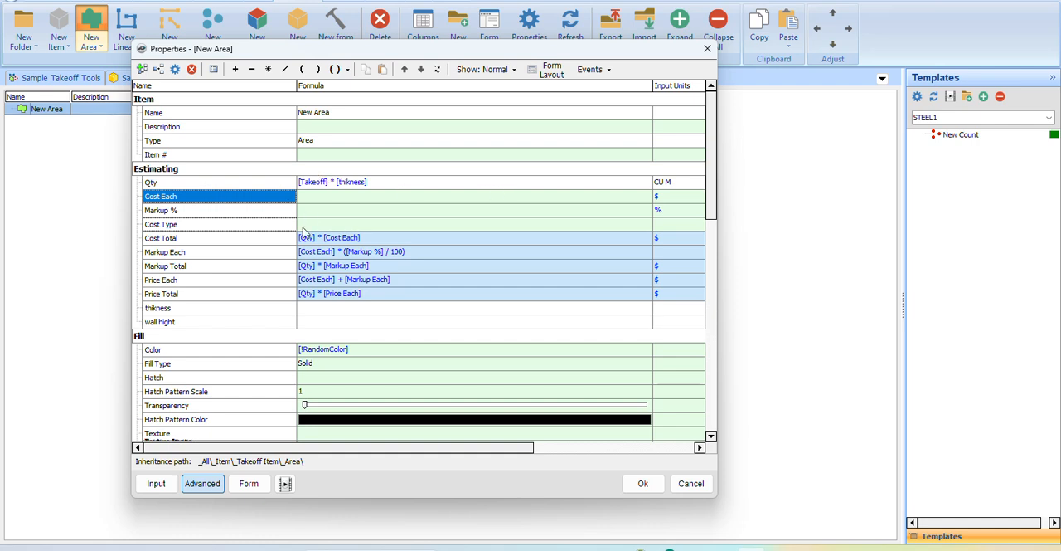
click(248, 483)
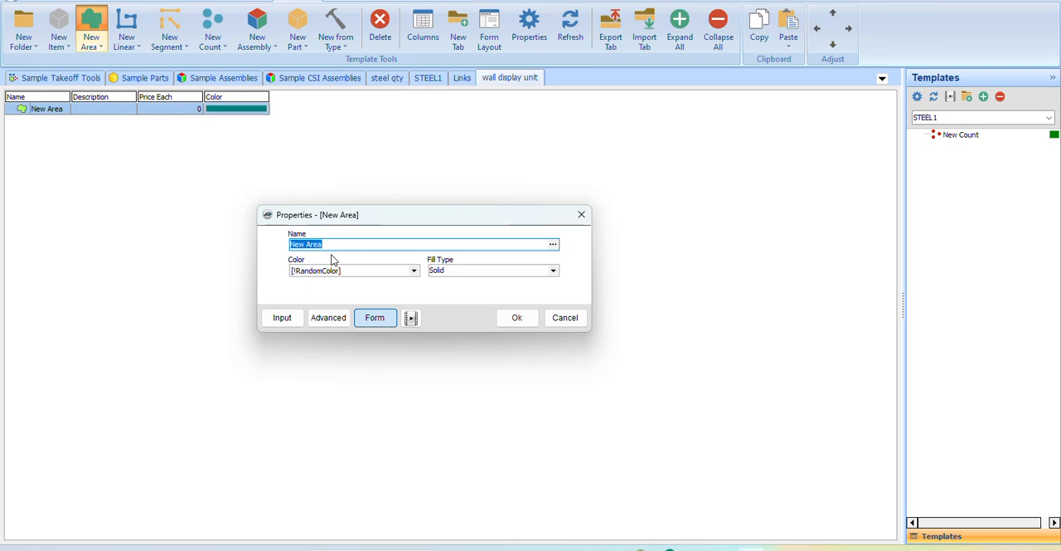
click(335, 319)
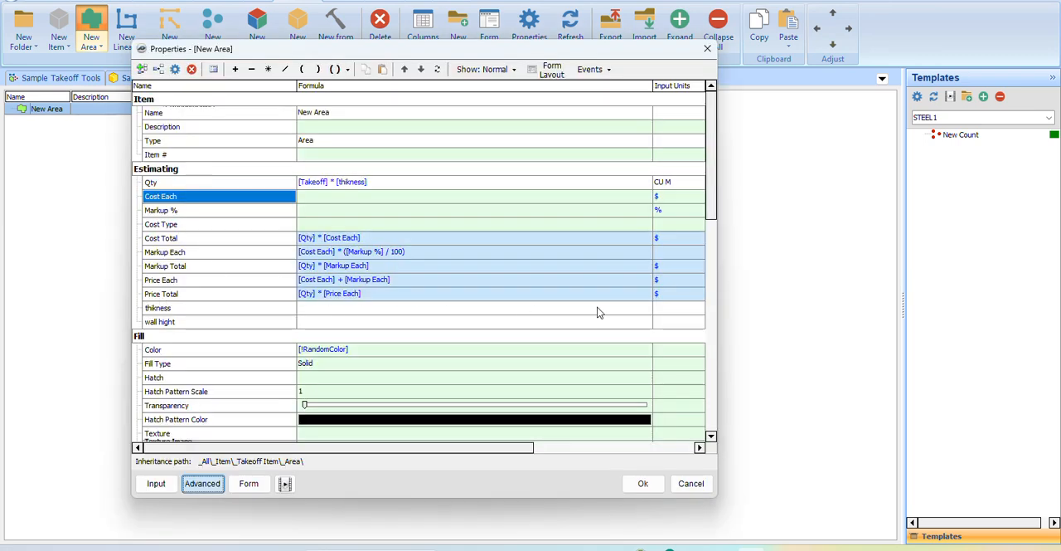
drag(419, 447, 391, 451)
click(697, 308)
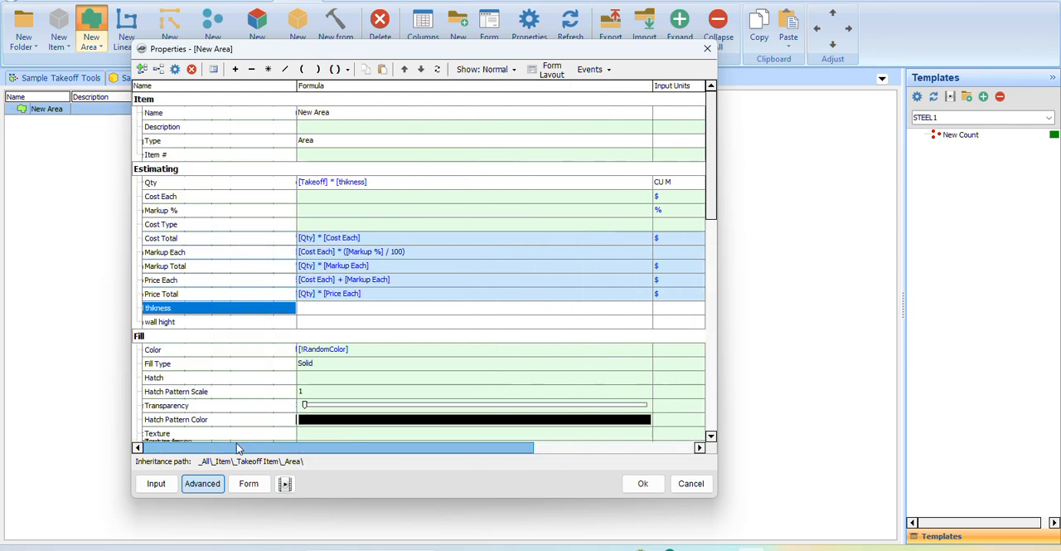
click(253, 486)
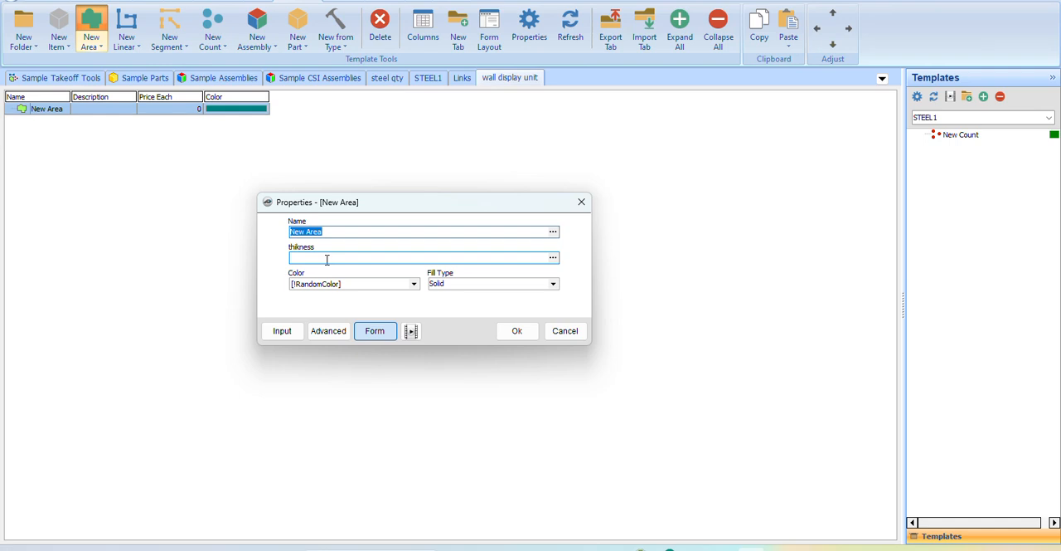
click(517, 332)
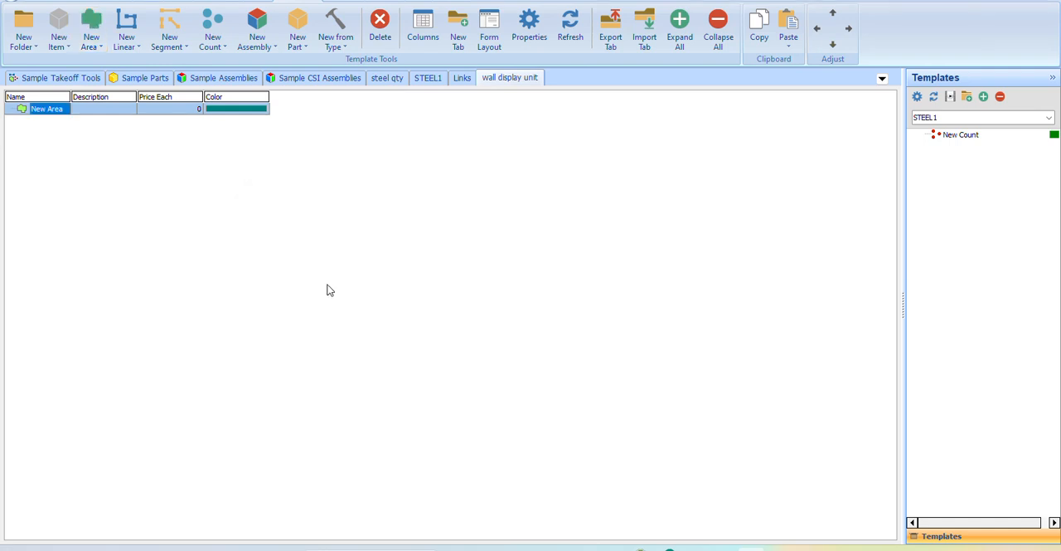
Rename the area item on the wall display unit tab to "volume".
right_click(47, 114)
click(89, 119)
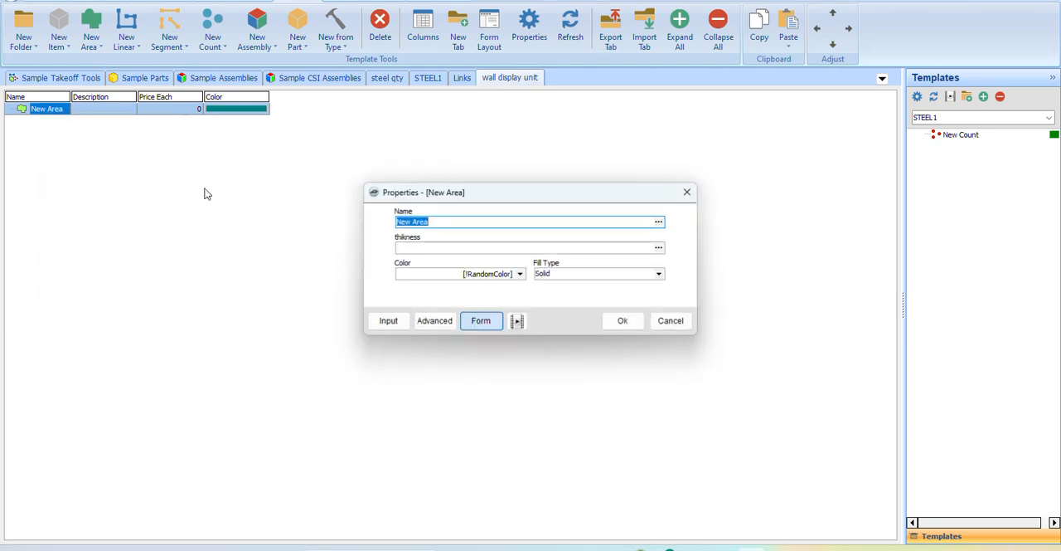
text(wall)
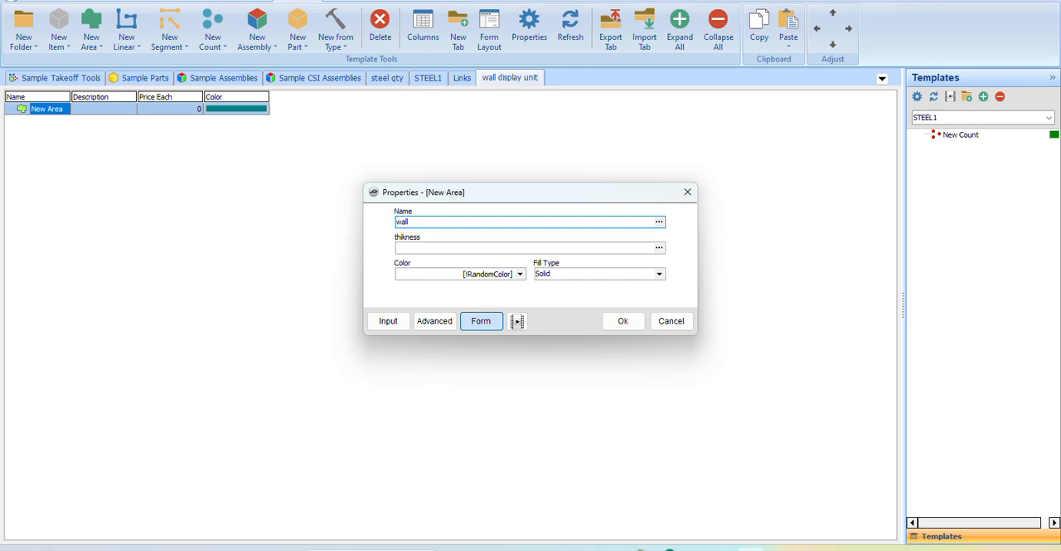
text( volume)
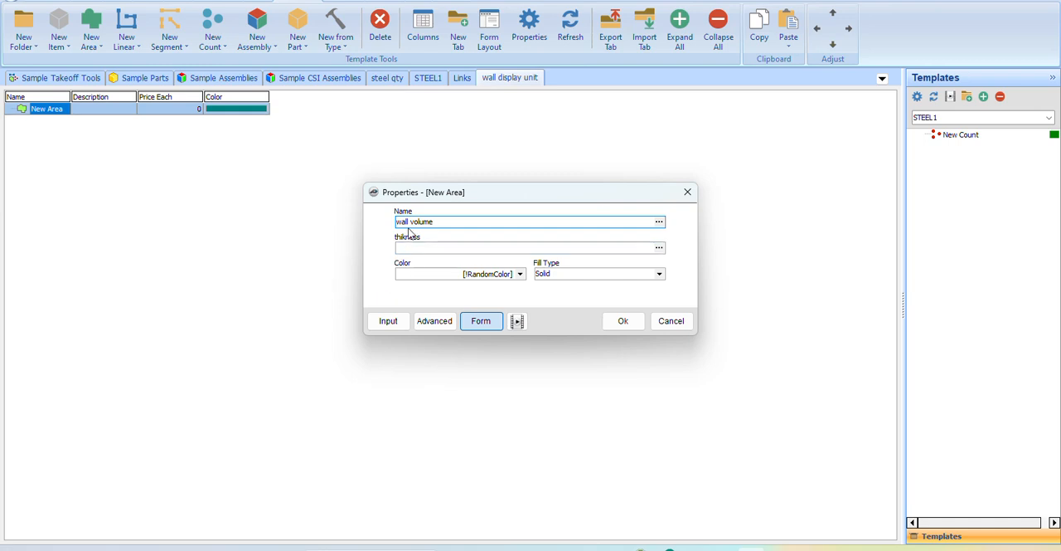
drag(410, 222, 391, 224)
key(BackSpace)
click(622, 321)
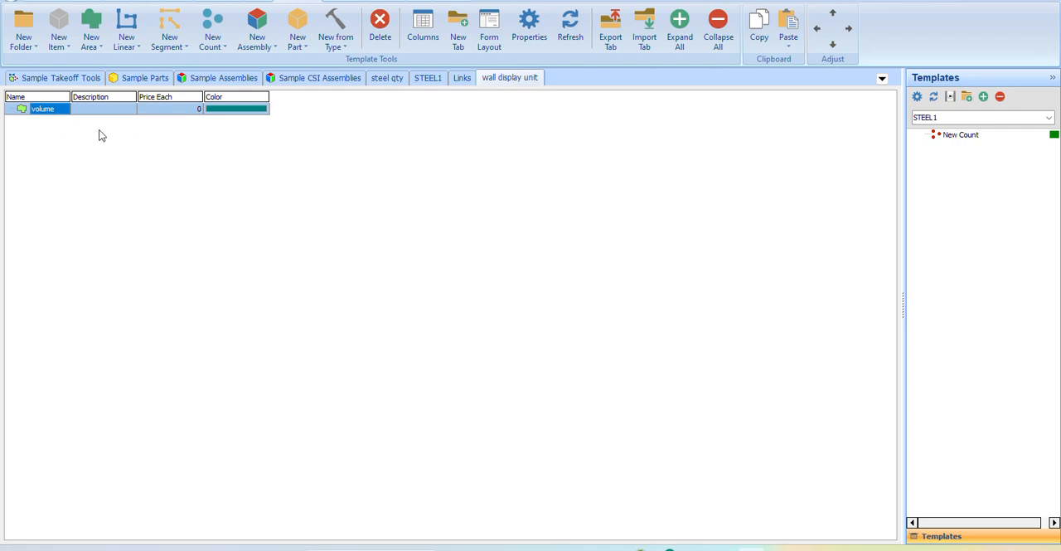
Return to the takeoff page view and switch to the Google Meet call window.
click(89, 2)
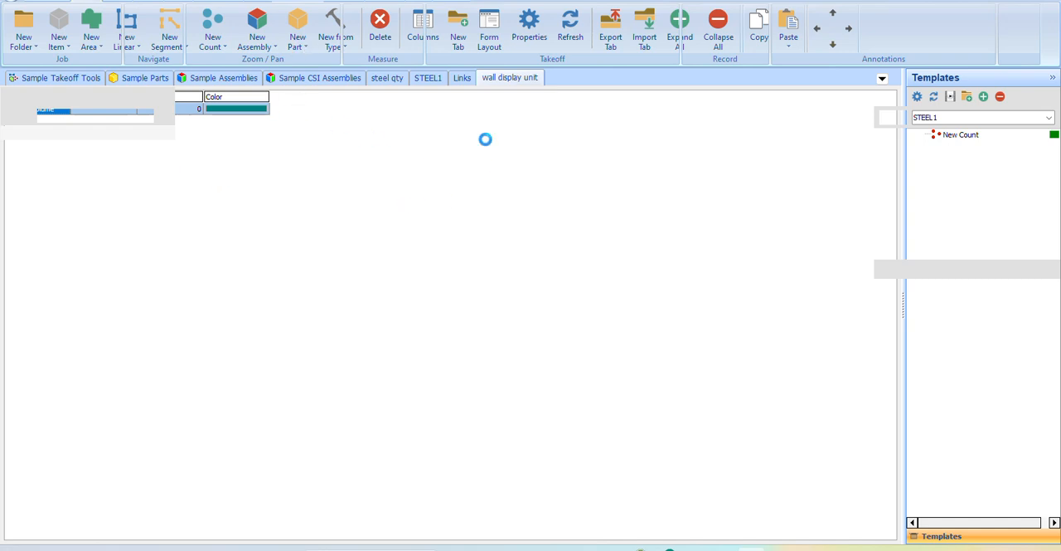
mouse_move(628, 543)
mouse_move(661, 547)
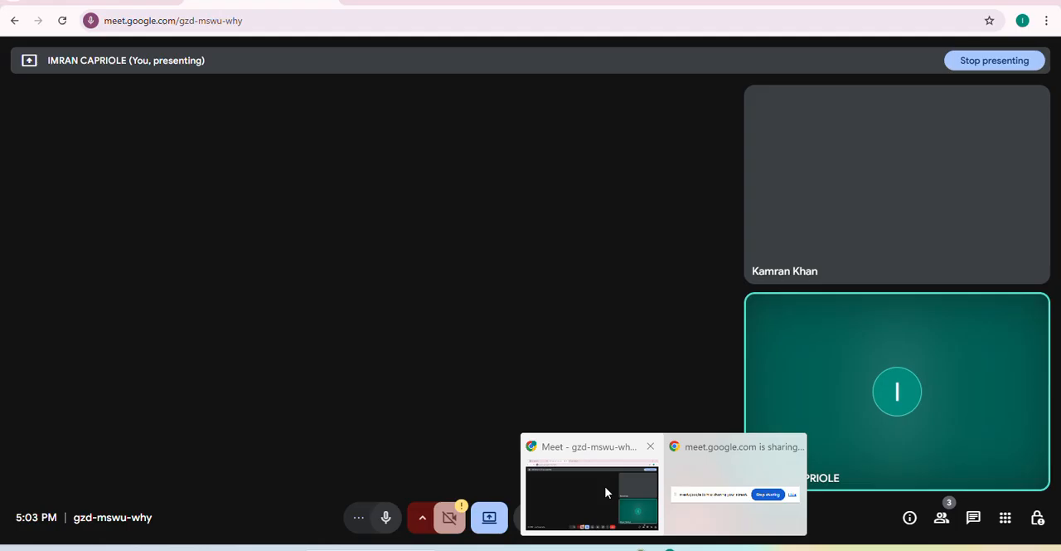
click(605, 493)
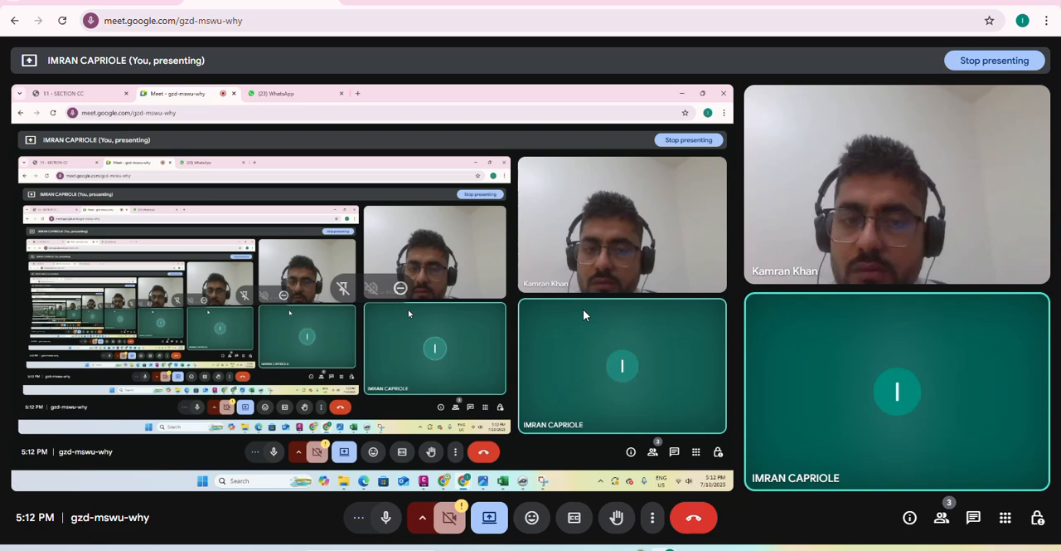
Switch from the Google Meet call back to the PlanSwift takeoff drawing and view the whole page.
click(987, 2)
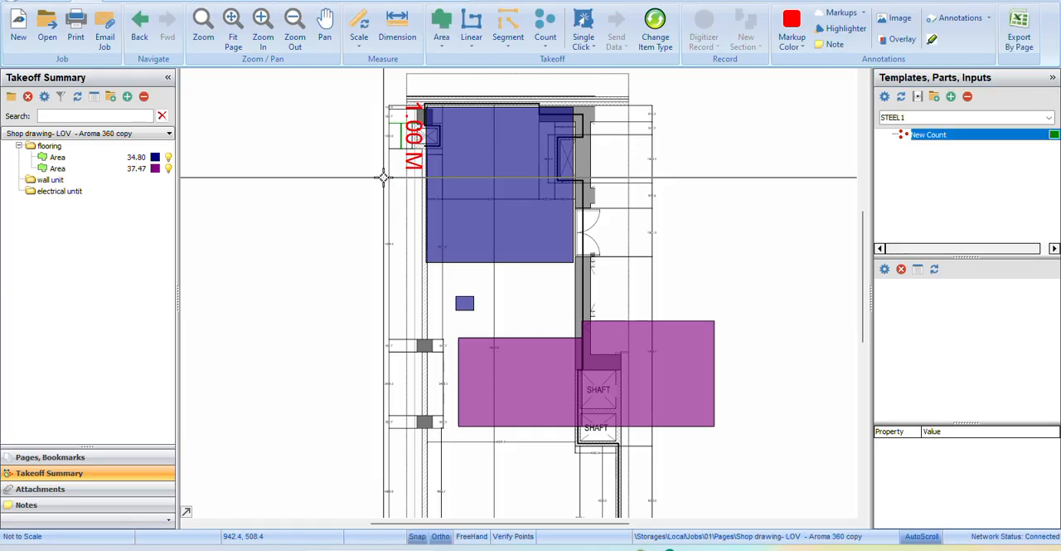
scroll(364, 220, down, 2)
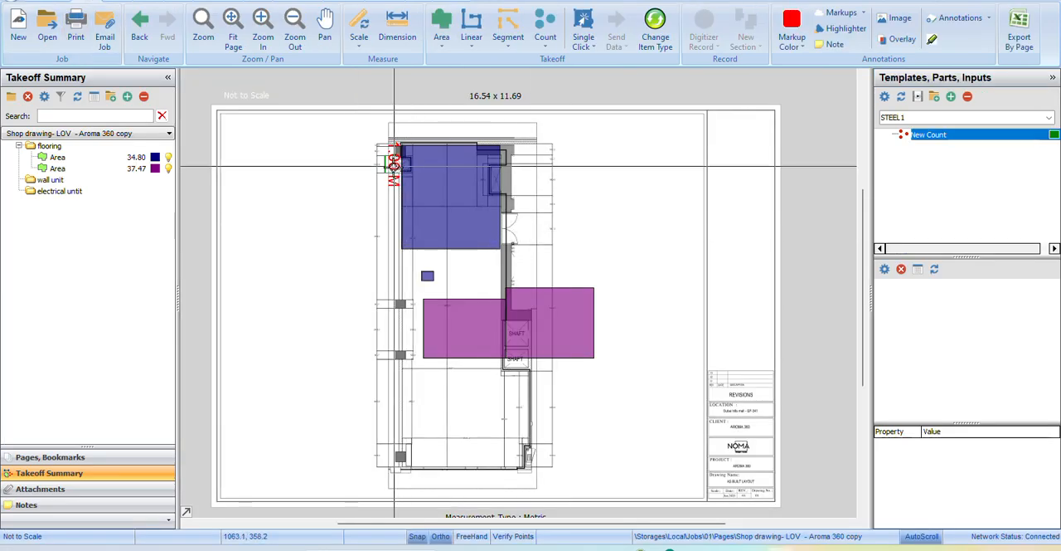
drag(392, 223, 405, 190)
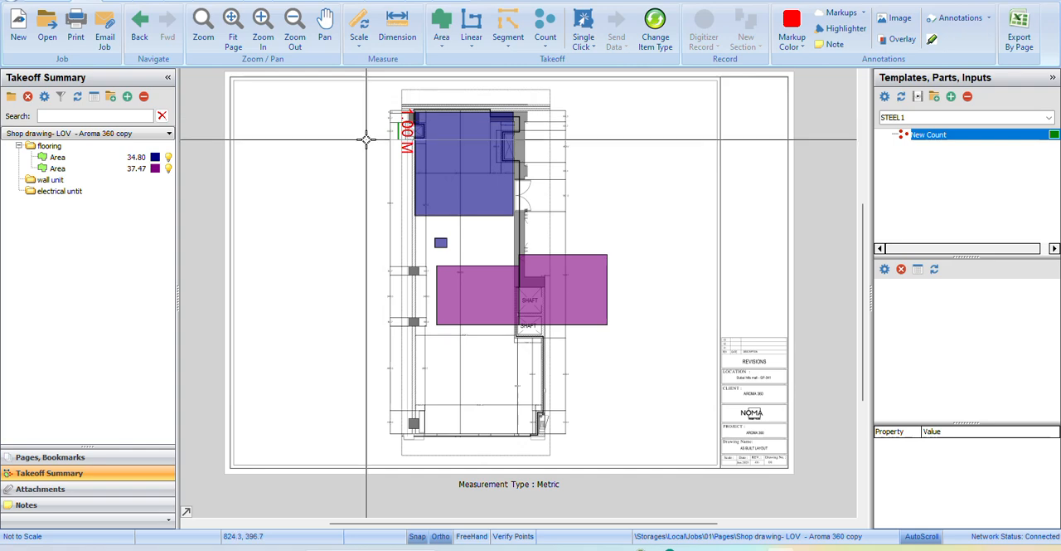
drag(366, 139, 360, 156)
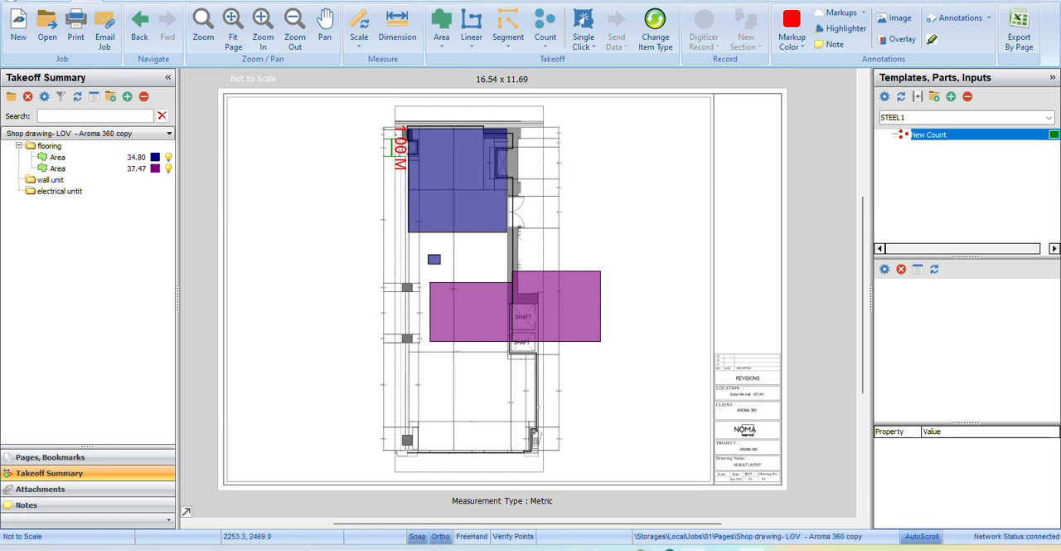
Switch to the Google Meet browser window, go to WhatsApp Web and look through the chat list.
mouse_move(667, 549)
click(610, 522)
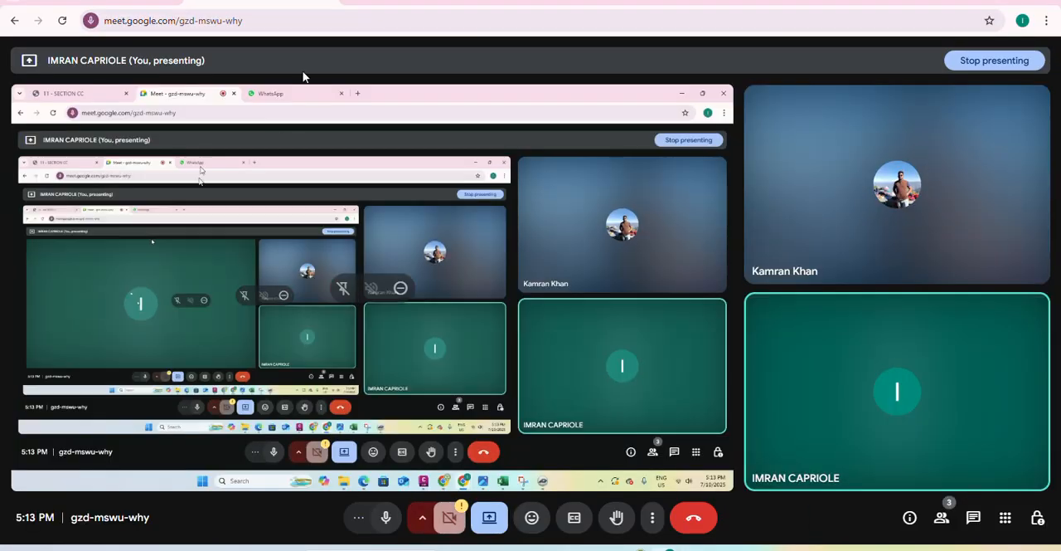
click(384, 2)
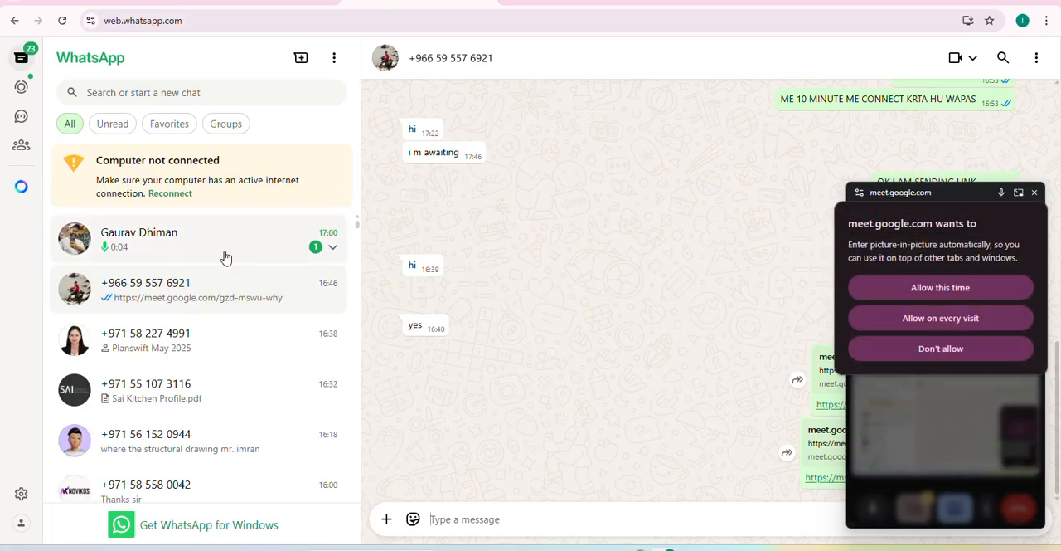
scroll(213, 319, down, 3)
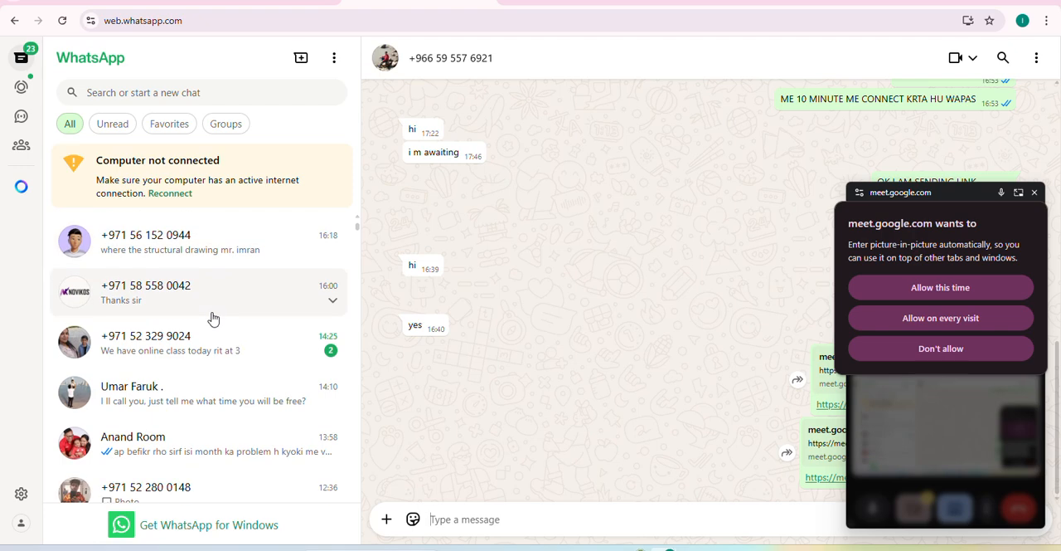
scroll(213, 320, down, 5)
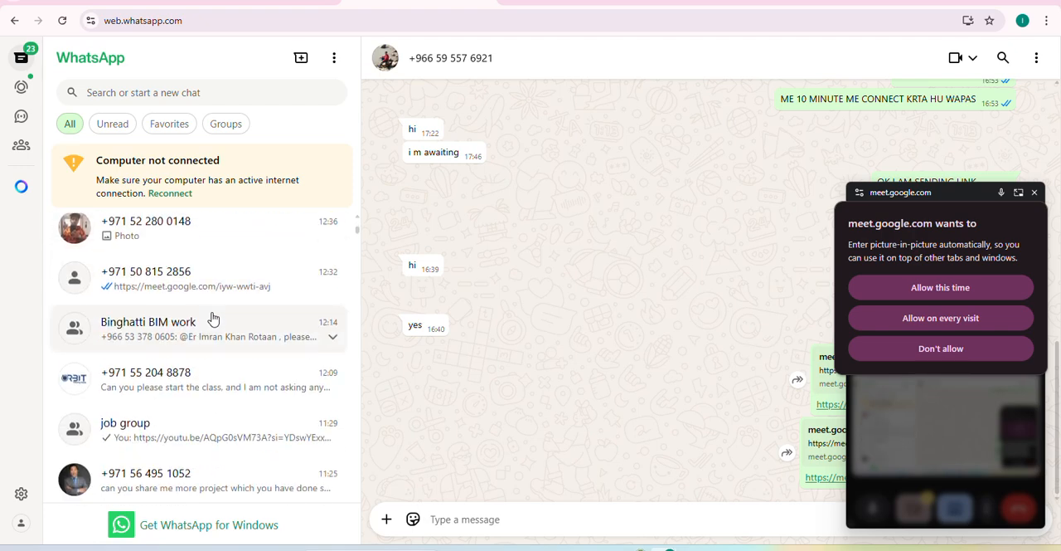
scroll(213, 319, down, 2)
scroll(214, 319, up, 7)
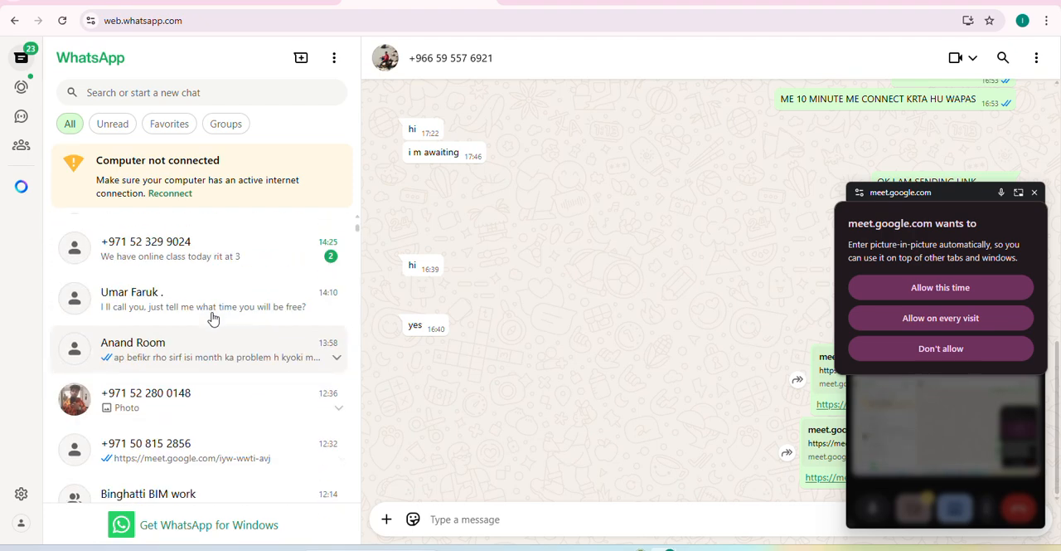
scroll(213, 319, up, 2)
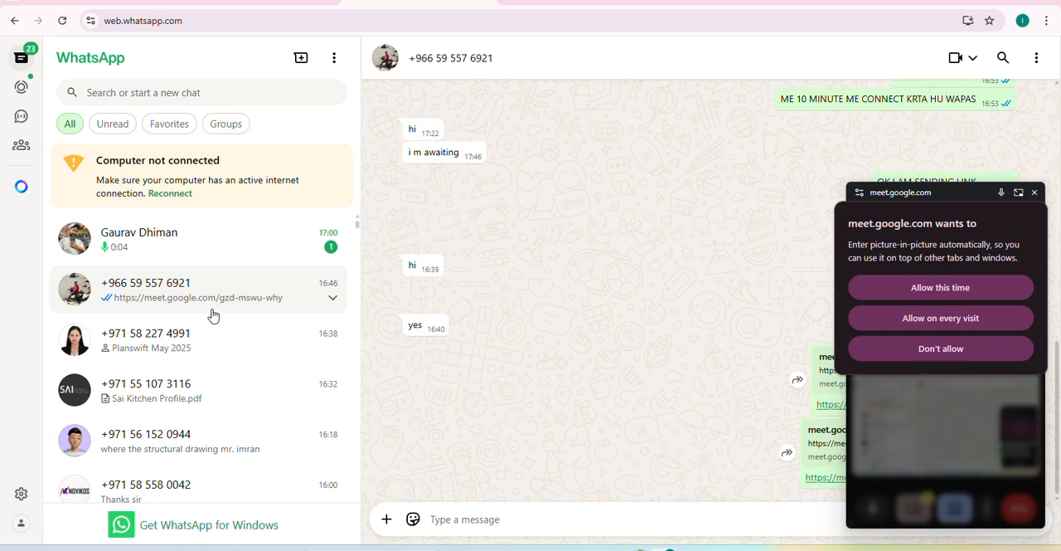
Send the call participant, addressed by first name, the message "aapki awaj nhi arhi h" in the open WhatsApp chat.
text(k)
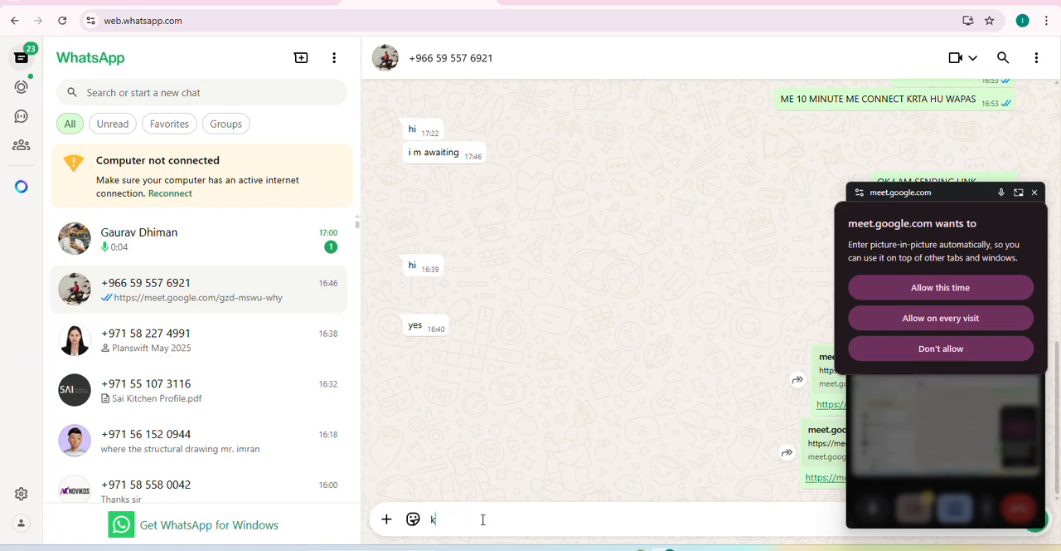
text(amra)
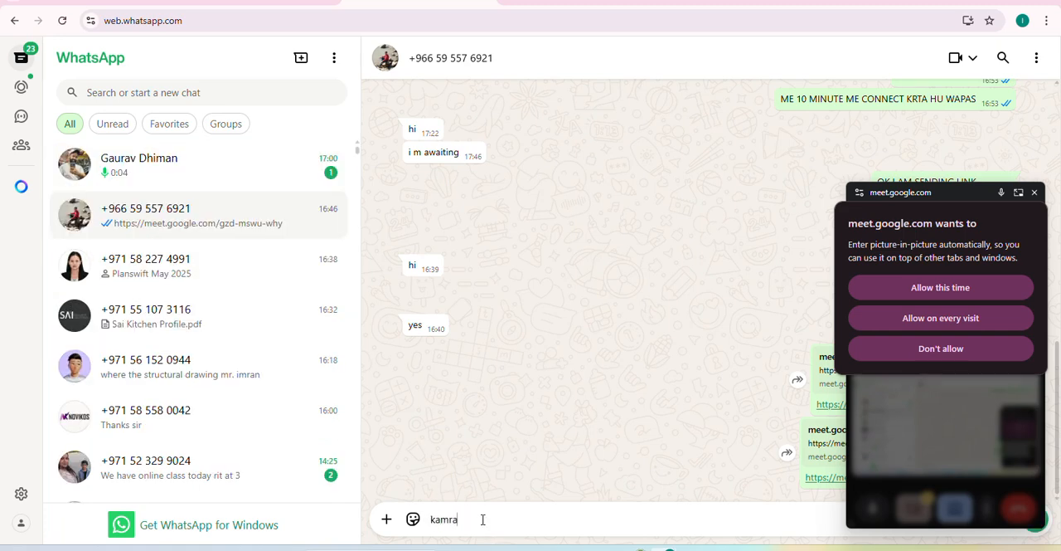
text(n aapki awaj nhi arhi h)
key(Return)
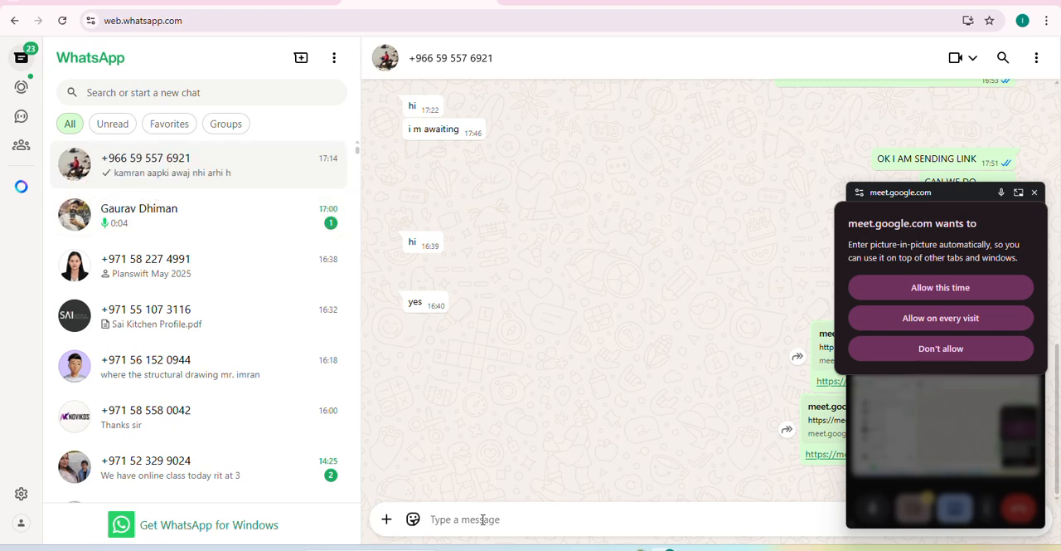